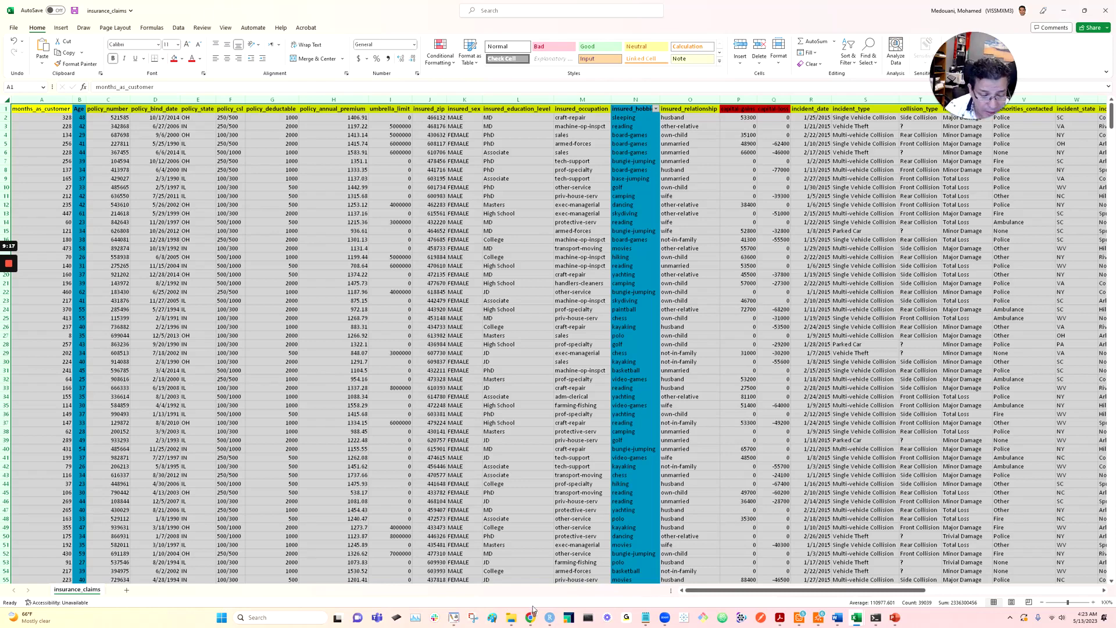
Switch to the CRISP-DM slide in PowerPoint, snip its Data Understanding column with Snipping Tool and maximize the captured image.
mouse_move(858, 620)
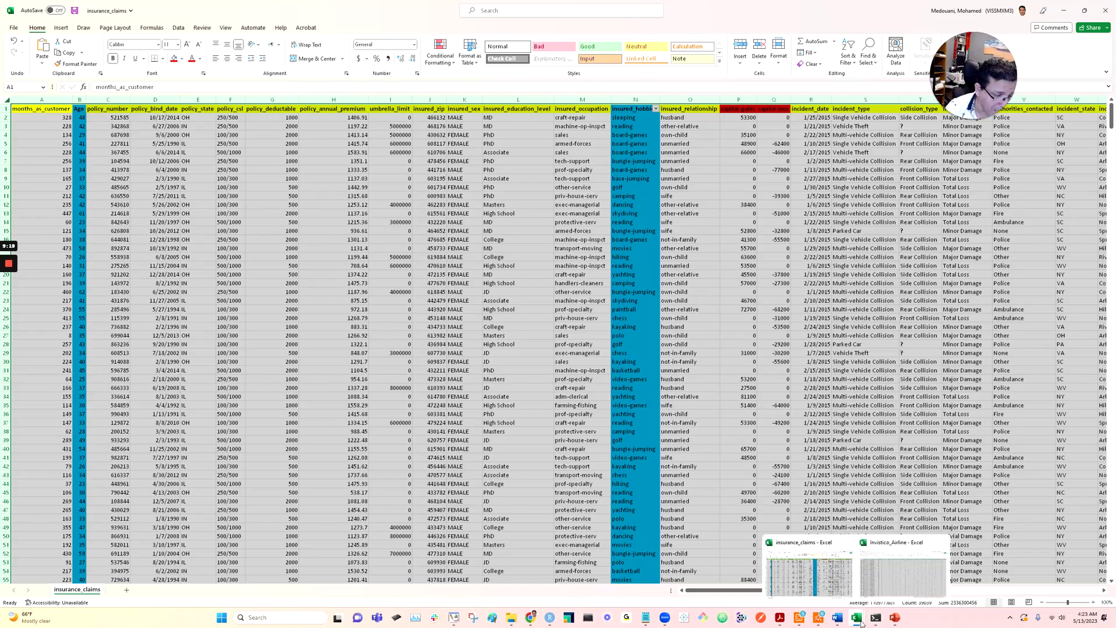
click(895, 618)
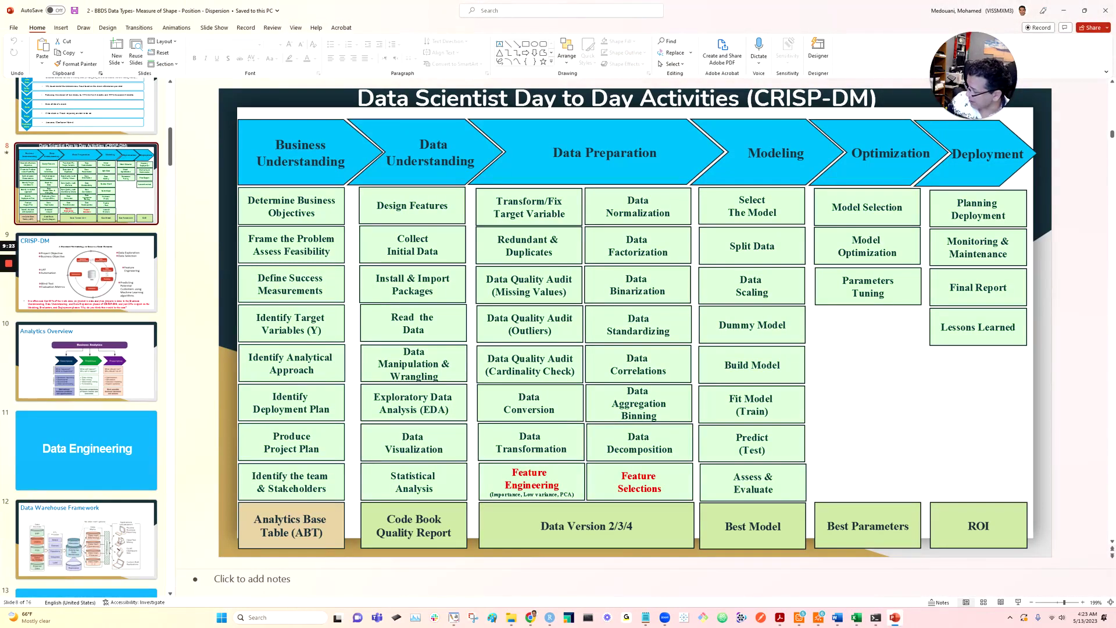
click(473, 617)
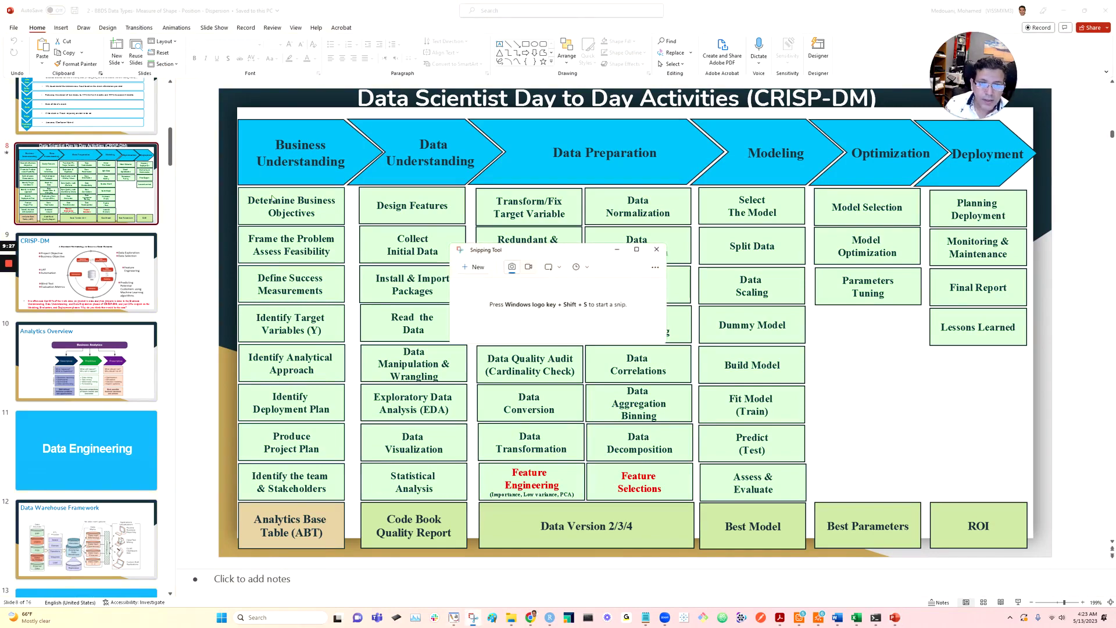
click(476, 267)
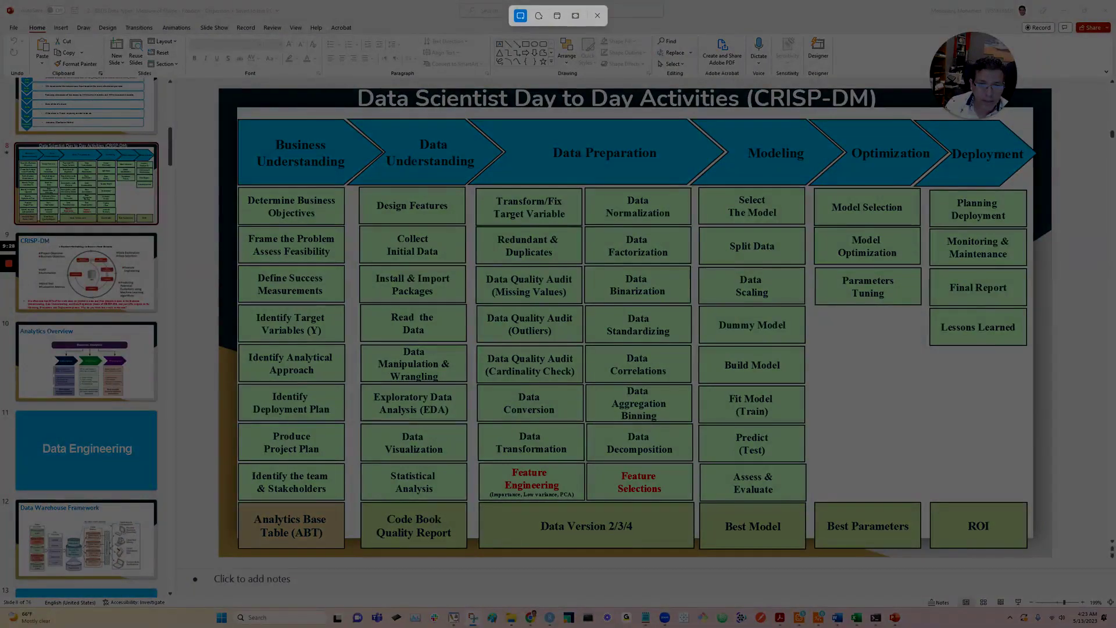
drag(349, 116, 474, 555)
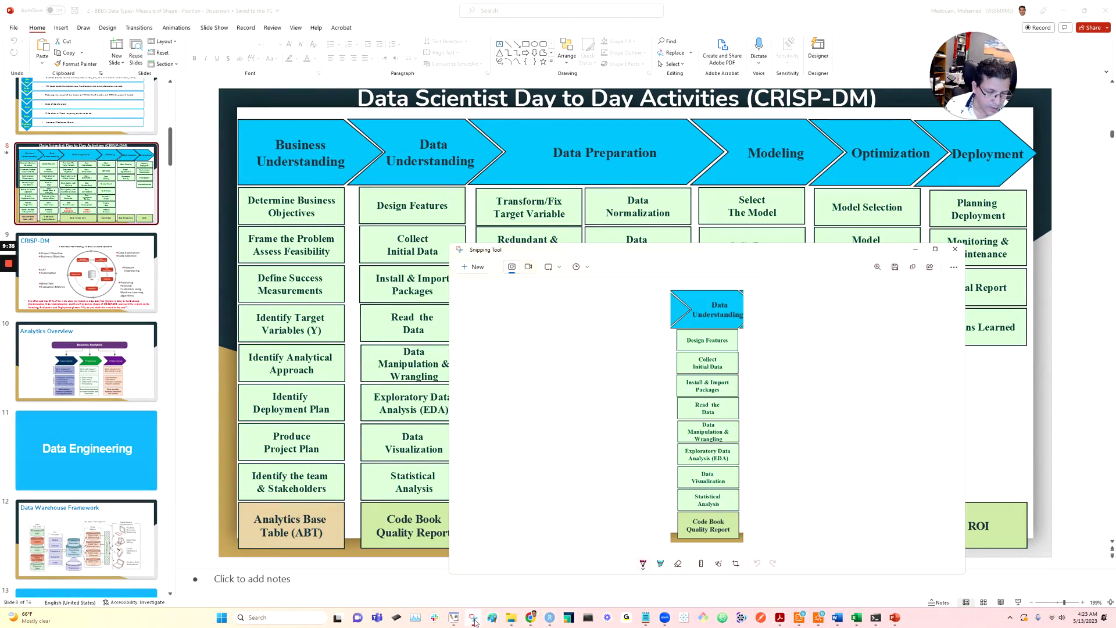
double_click(757, 254)
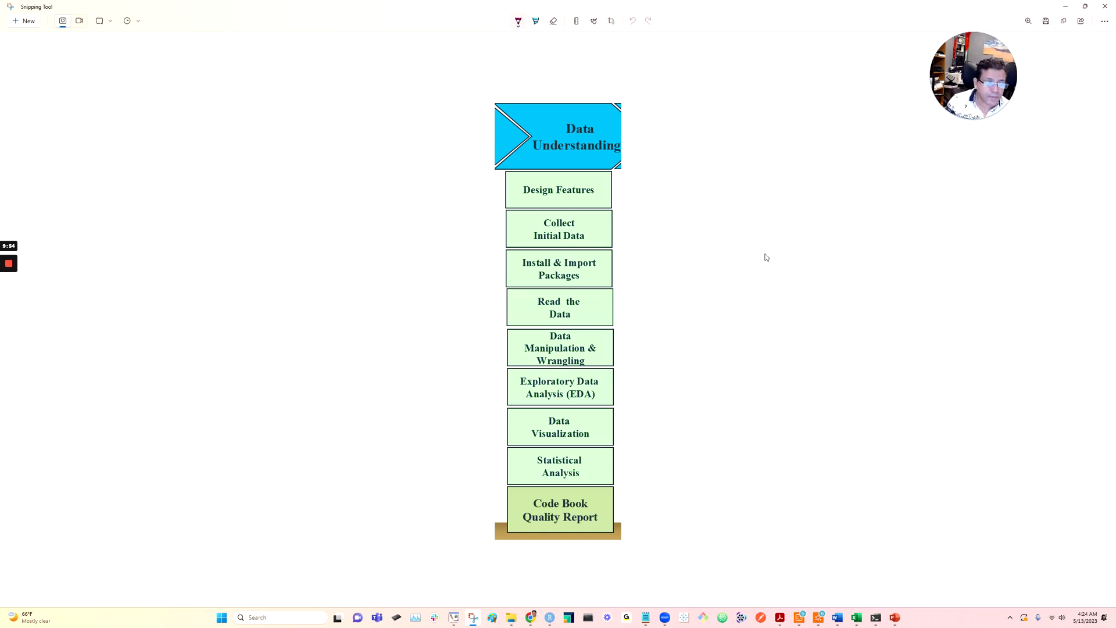
Mark the EDA, Data Visualization and Statistical Analysis boxes with handwritten crosses beside them and number them 1, 2 and 3.
drag(736, 252, 735, 259)
click(553, 21)
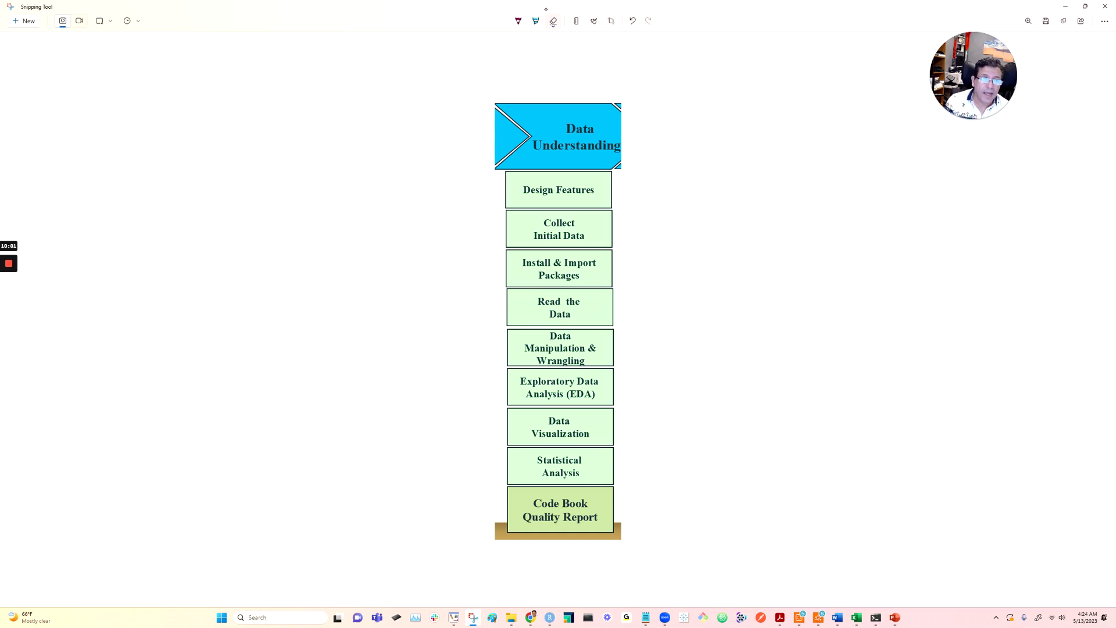
click(518, 21)
click(463, 86)
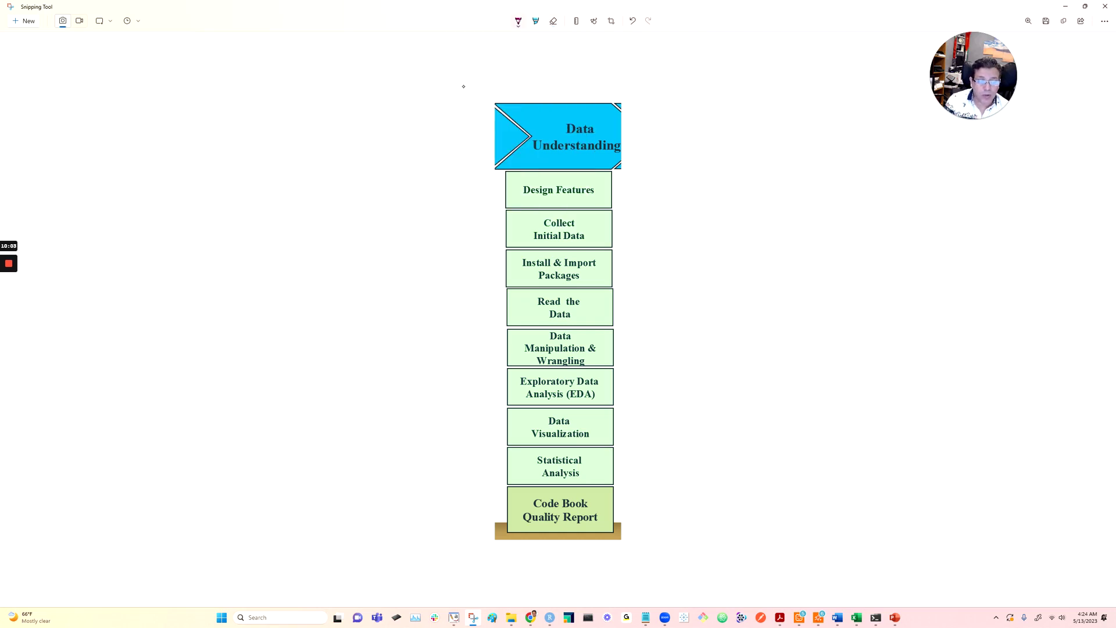
mouse_move(479, 380)
mouse_down()
mouse_move(499, 435)
mouse_move(489, 435)
mouse_move(486, 475)
mouse_move(500, 477)
mouse_up()
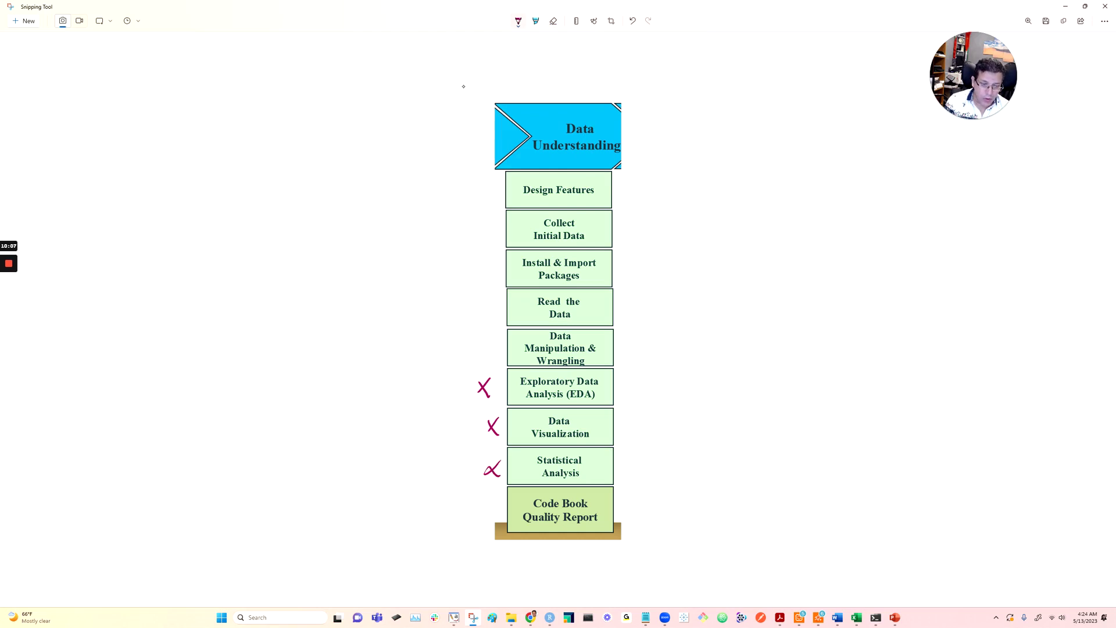
drag(446, 383, 434, 480)
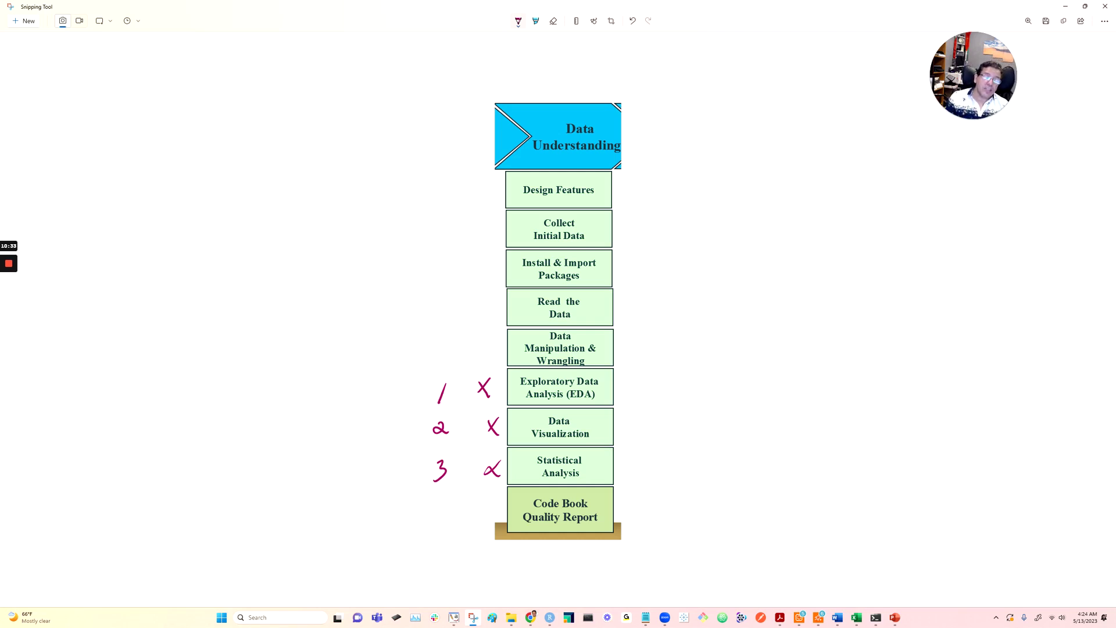
Switch to the insurance_claims workbook in Excel, examine the first Age values and minimize the workbook.
click(856, 617)
click(834, 568)
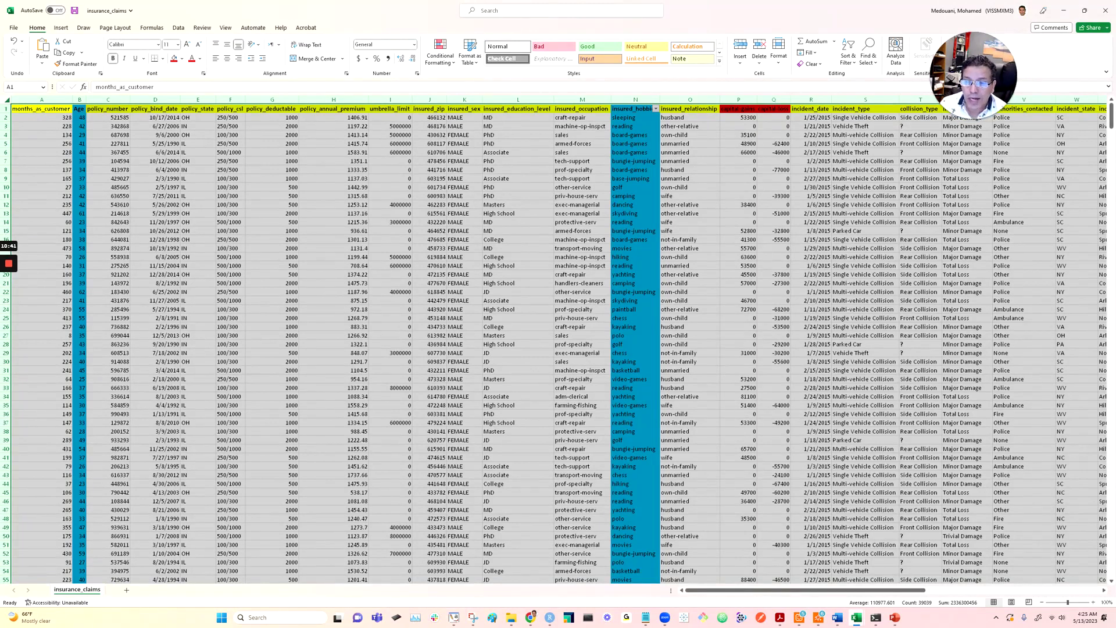
click(79, 117)
key(Down)
key(Down)
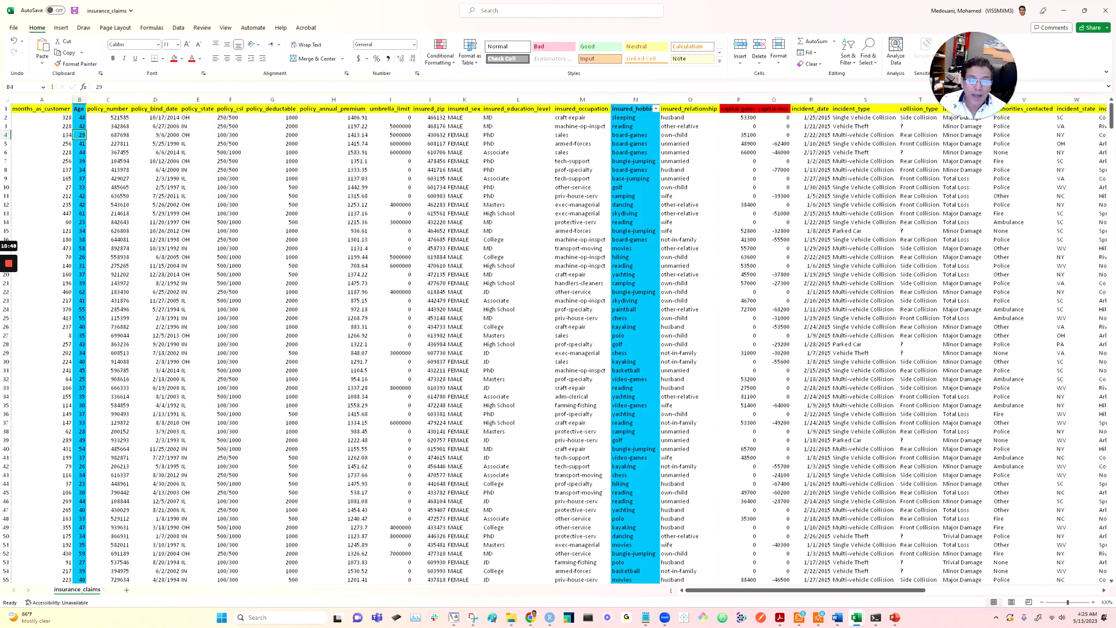
click(1064, 10)
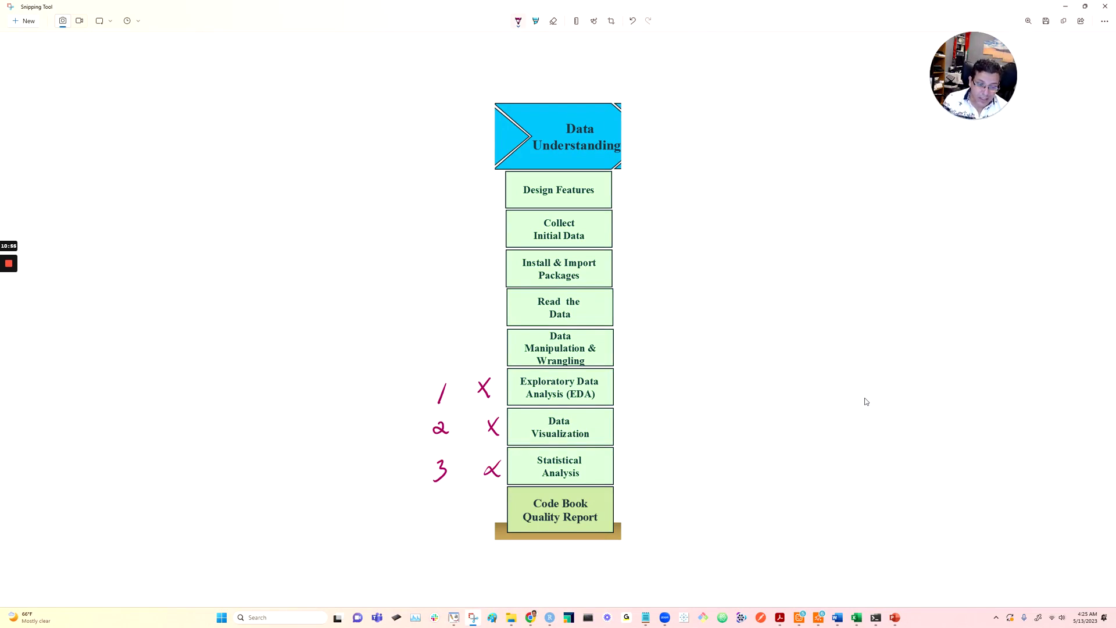
Draw a cross inside each of the Data Visualization, Statistical Analysis and Exploratory Data Analysis boxes.
drag(593, 428, 603, 420)
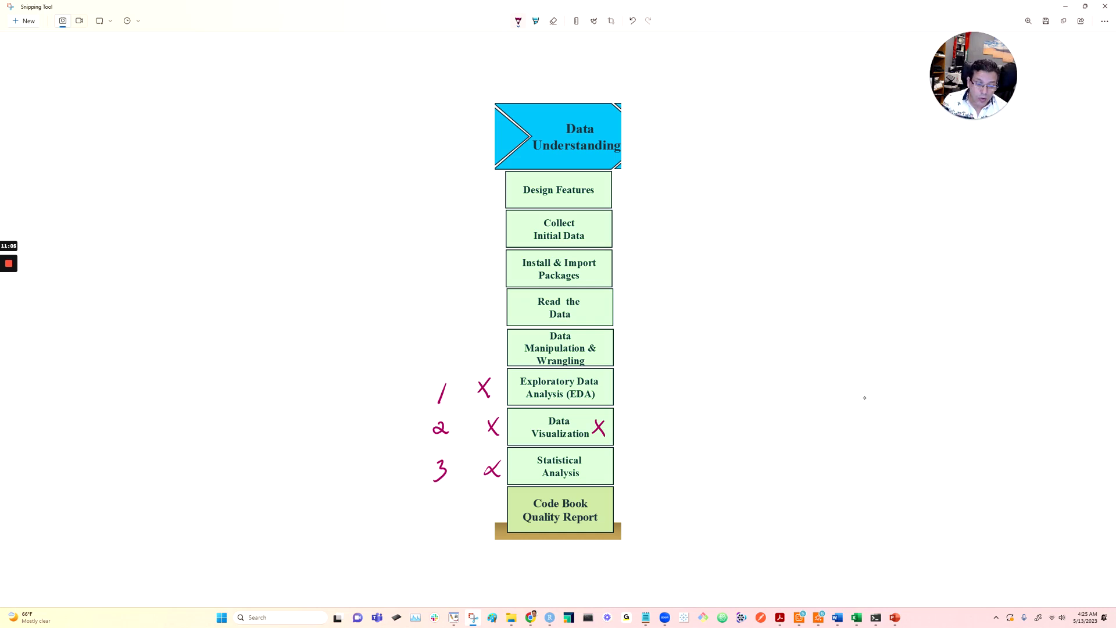
drag(591, 463, 600, 474)
drag(603, 461, 591, 473)
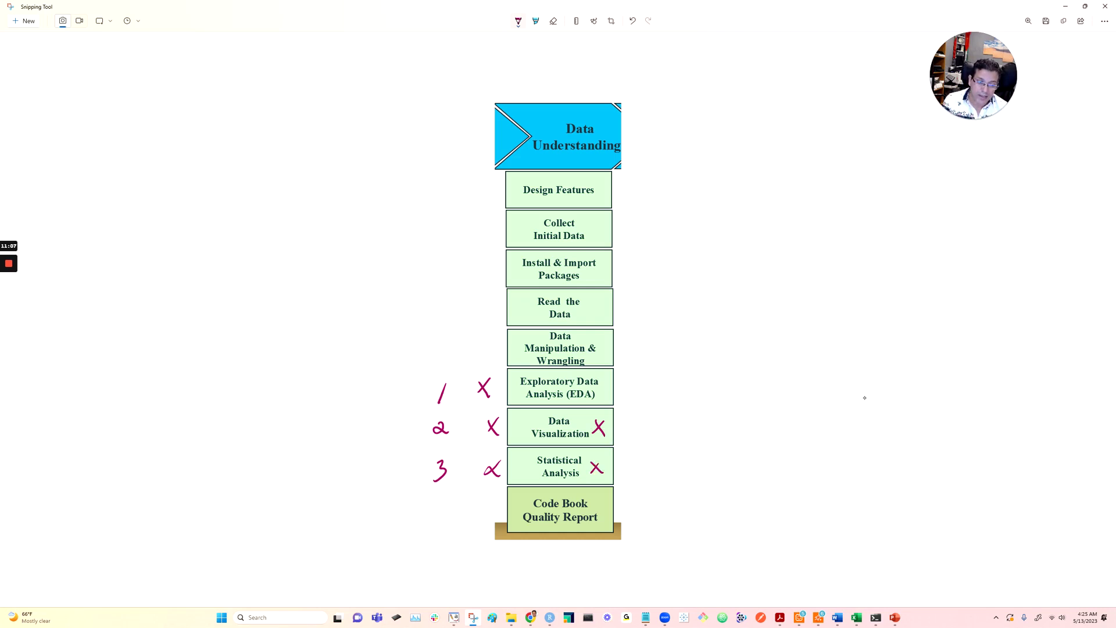
drag(601, 382, 606, 392)
drag(607, 383, 601, 392)
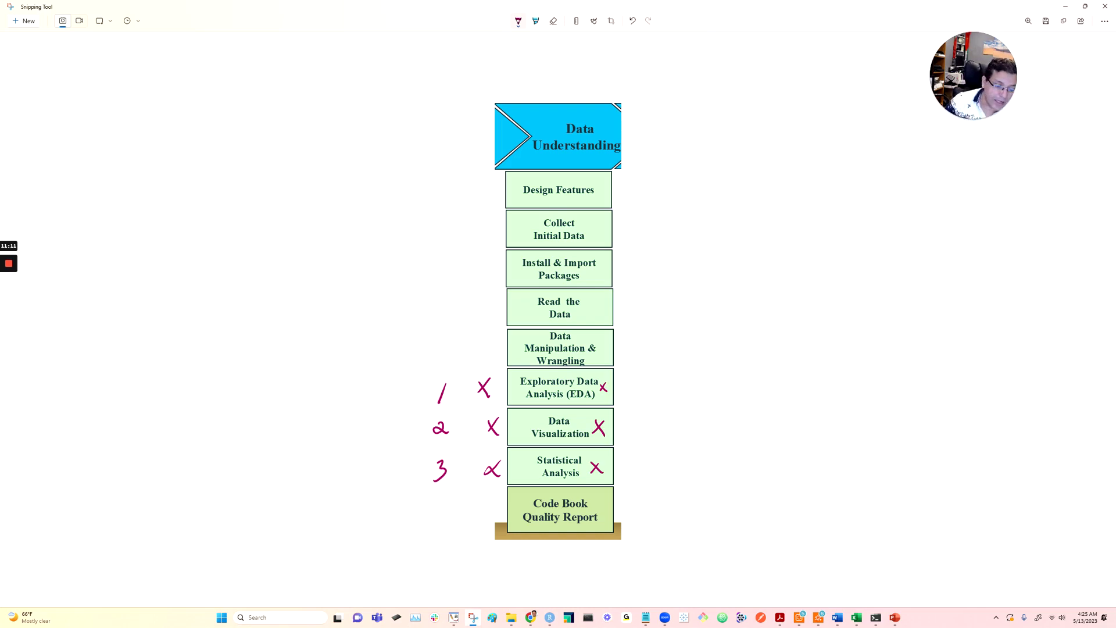
Switch to Chrome, open the 2 - Auto_Insurance_EDA Jupyter notebook and reload its page.
mouse_move(541, 617)
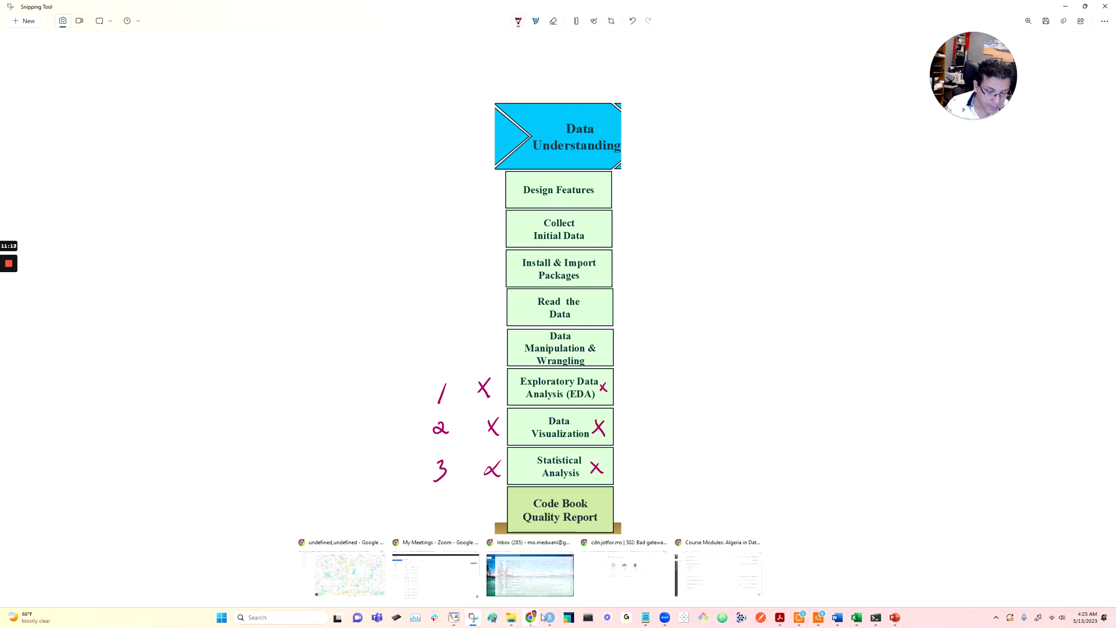
click(686, 574)
click(265, 7)
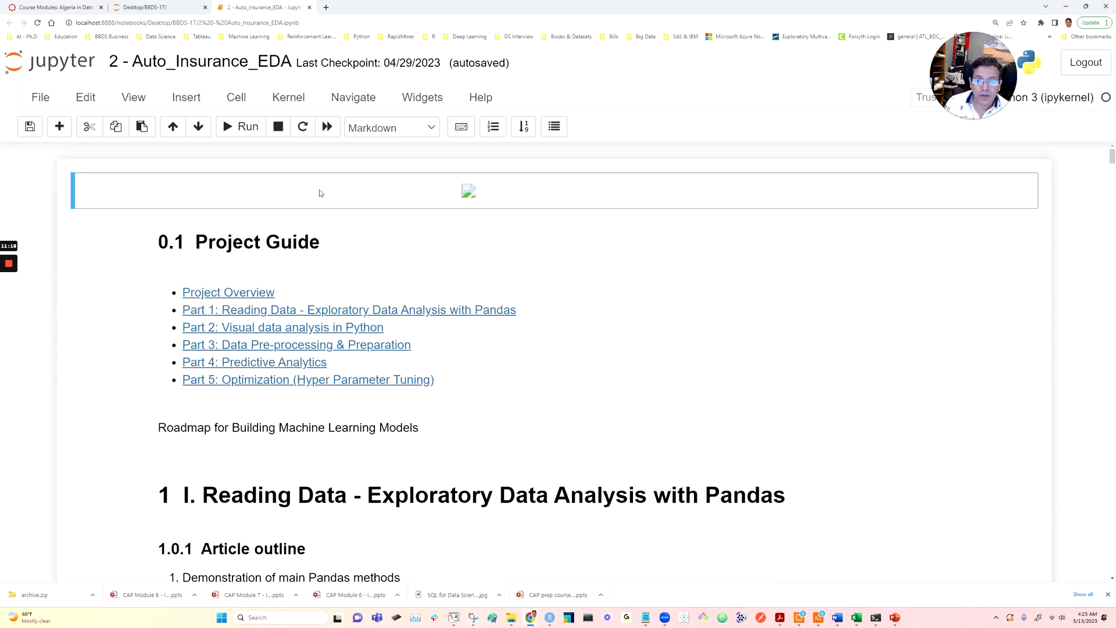
click(38, 22)
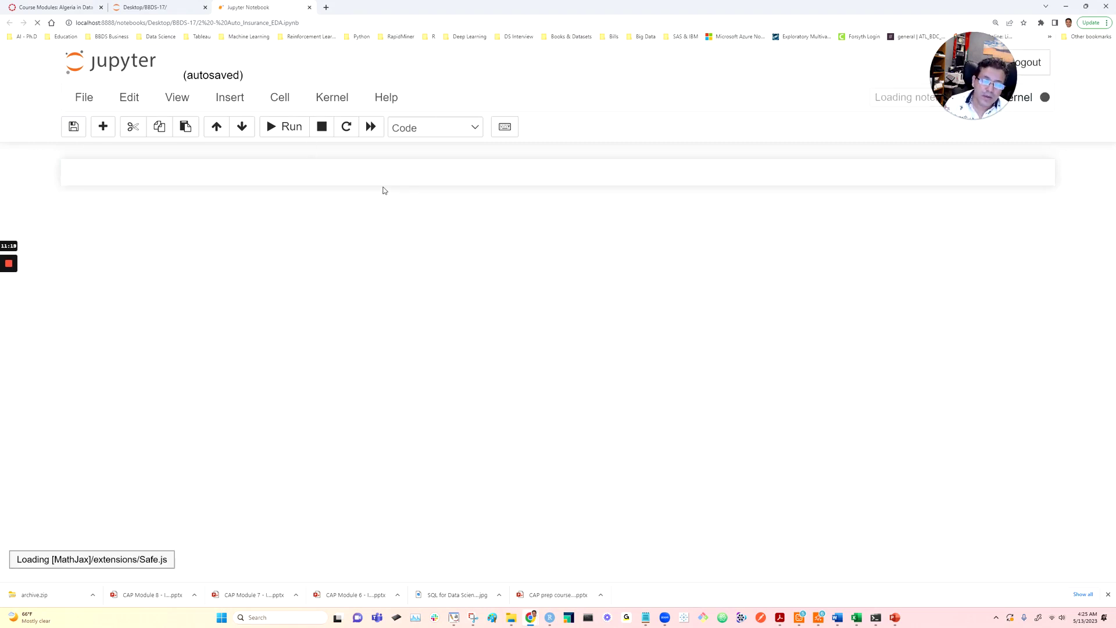
Run the notebook cell that imports numpy, matplotlib, pandas and seaborn.
scroll(375, 209, down, 5)
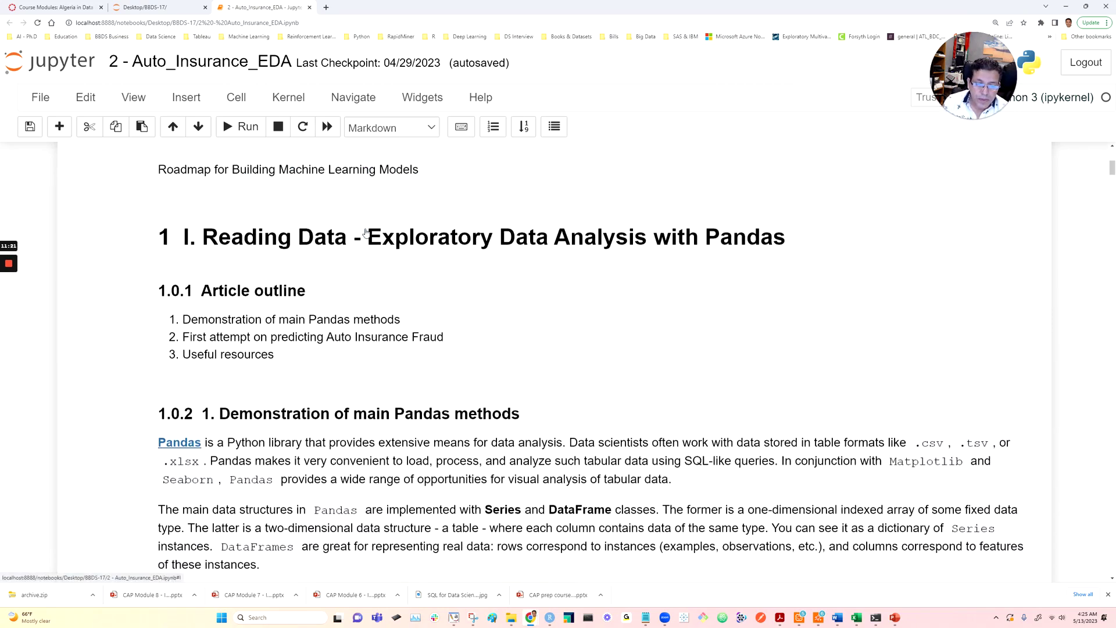
scroll(365, 232, down, 5)
click(371, 327)
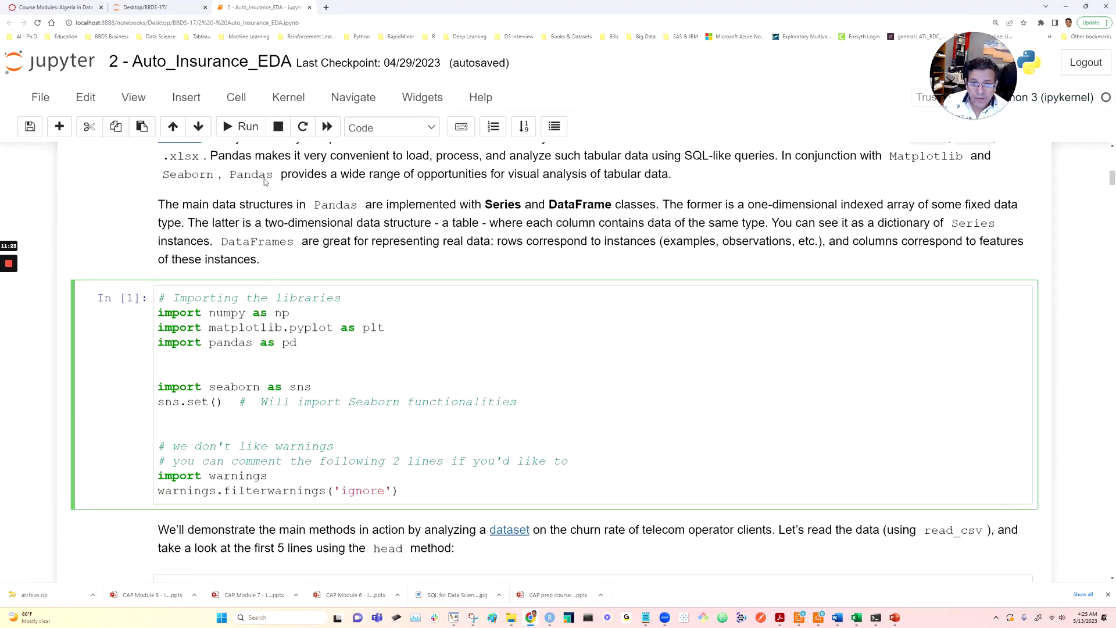
click(241, 127)
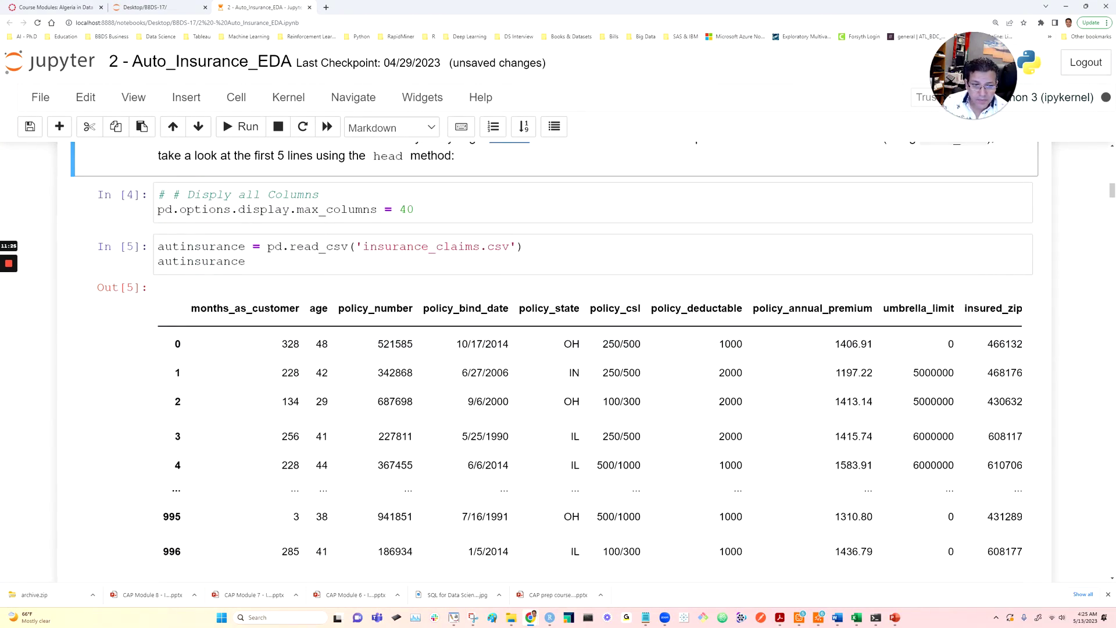
Run the cells that set the display limit to 40 columns and read insurance_claims.csv into autinsurance.
click(349, 261)
click(241, 126)
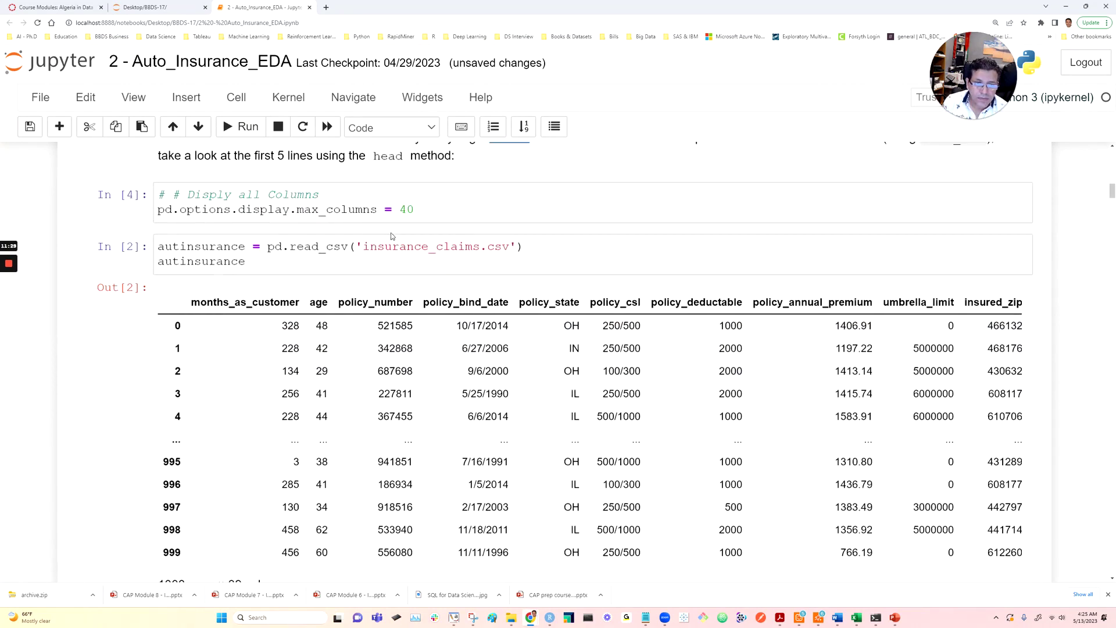
click(391, 216)
click(241, 127)
click(242, 126)
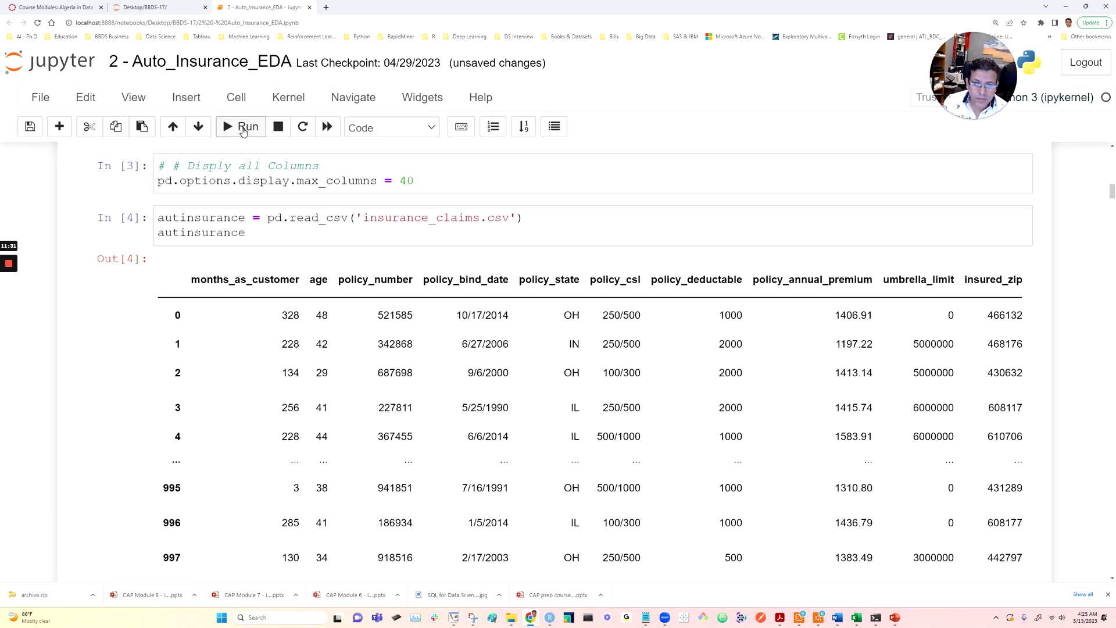
Run the cell under Rudimentary Cleaning that prints the old column names of autinsurance.
scroll(280, 326, down, 5)
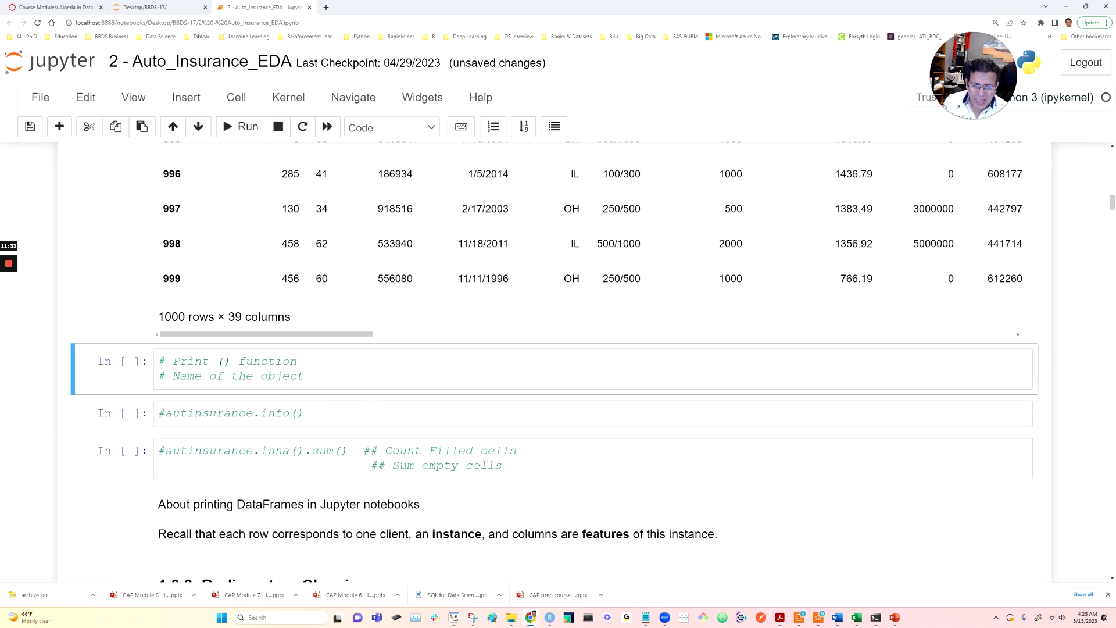
scroll(280, 326, down, 6)
click(304, 304)
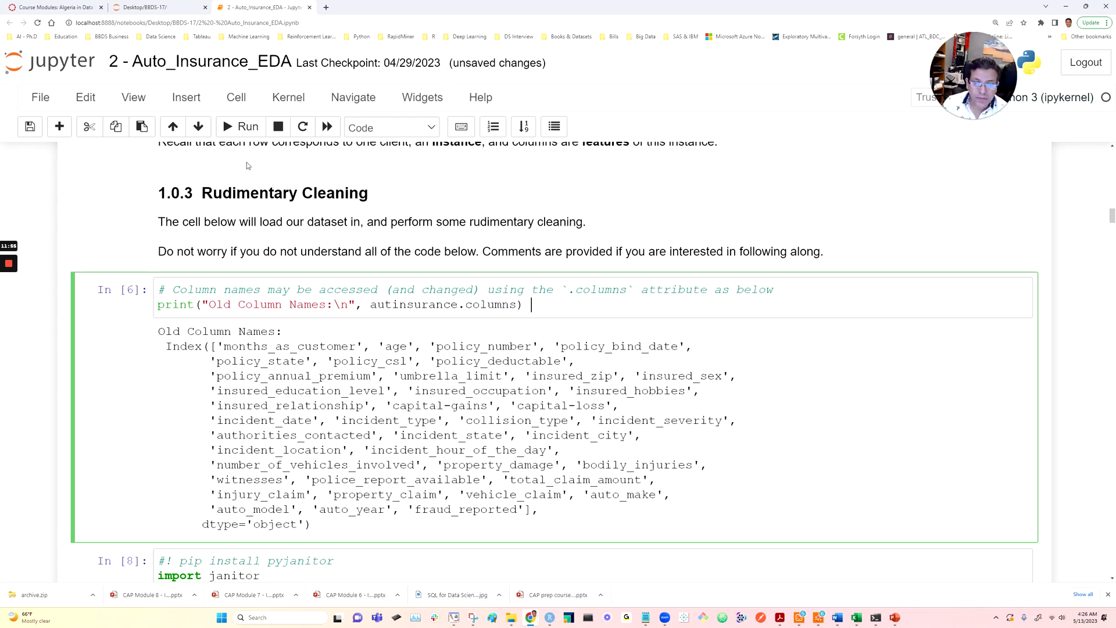
click(240, 127)
Run the janitor cell that cleans the autinsurance column names and highlight its clean_names() call.
scroll(279, 218, down, 1)
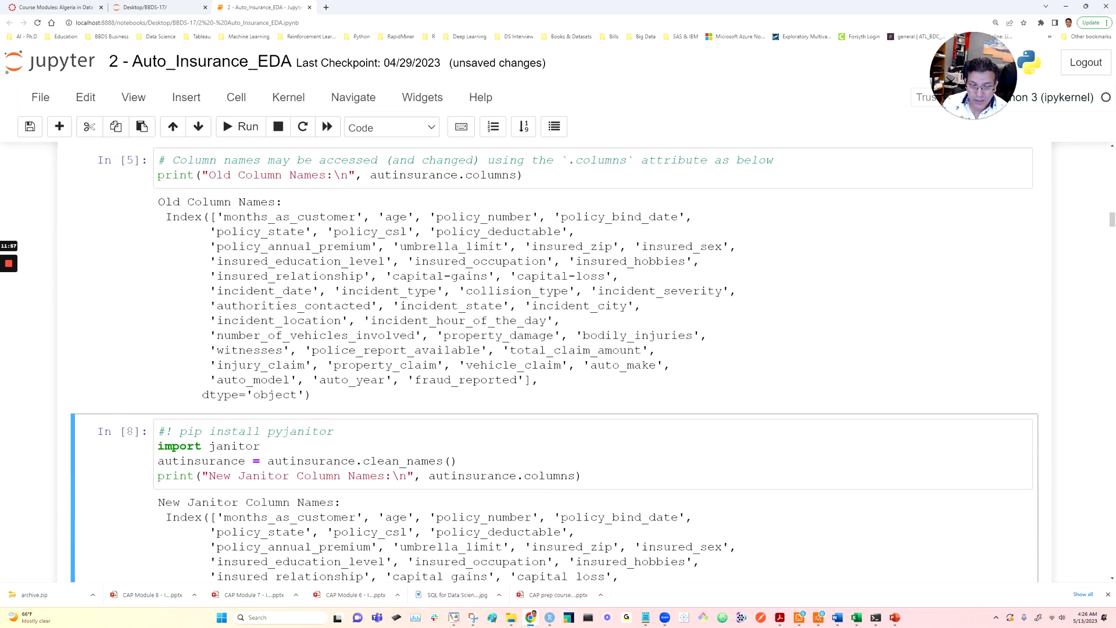
click(261, 446)
double_click(300, 431)
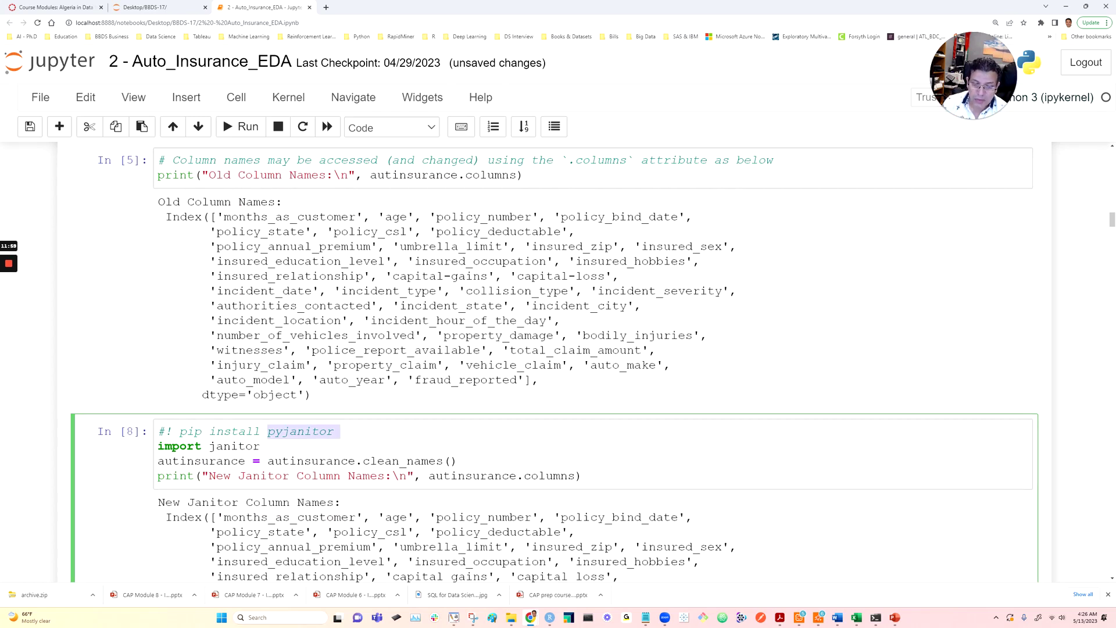
click(297, 431)
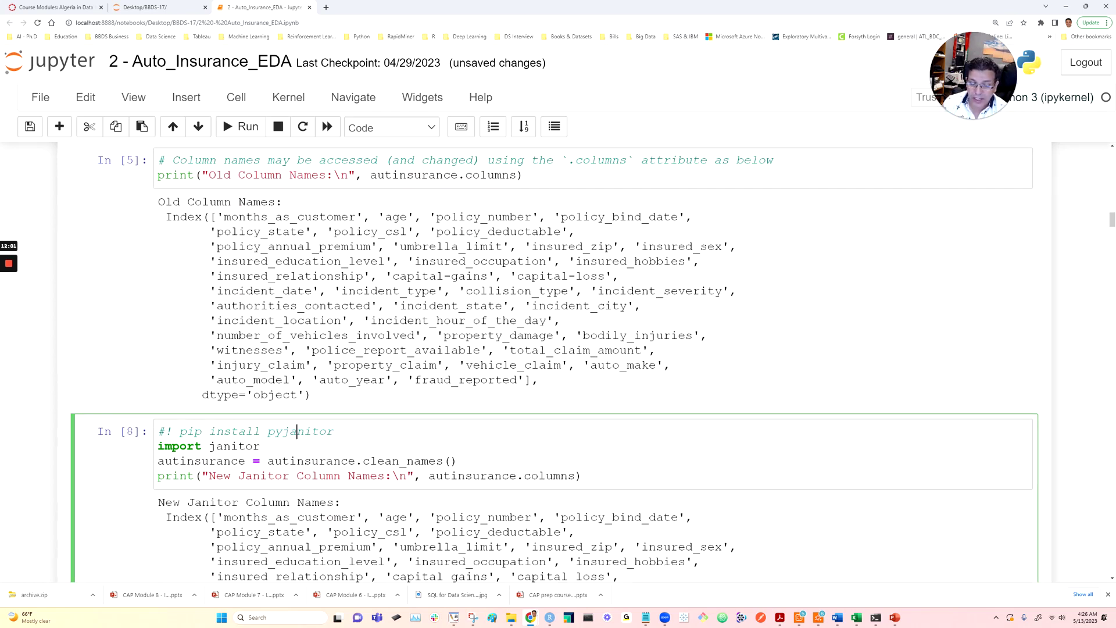
double_click(235, 446)
click(213, 446)
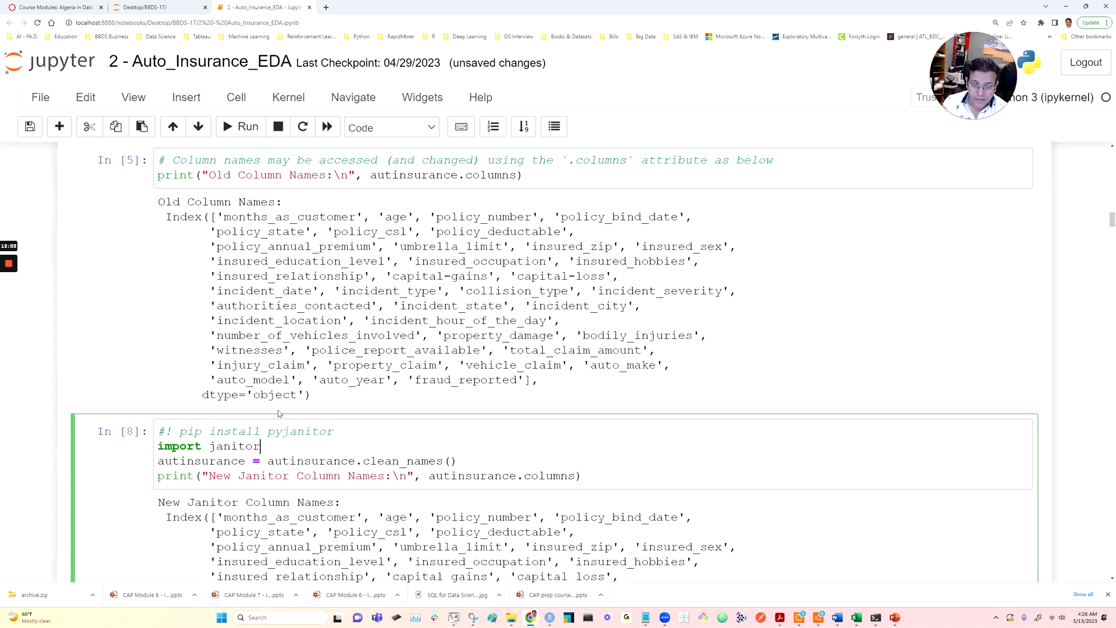
click(239, 127)
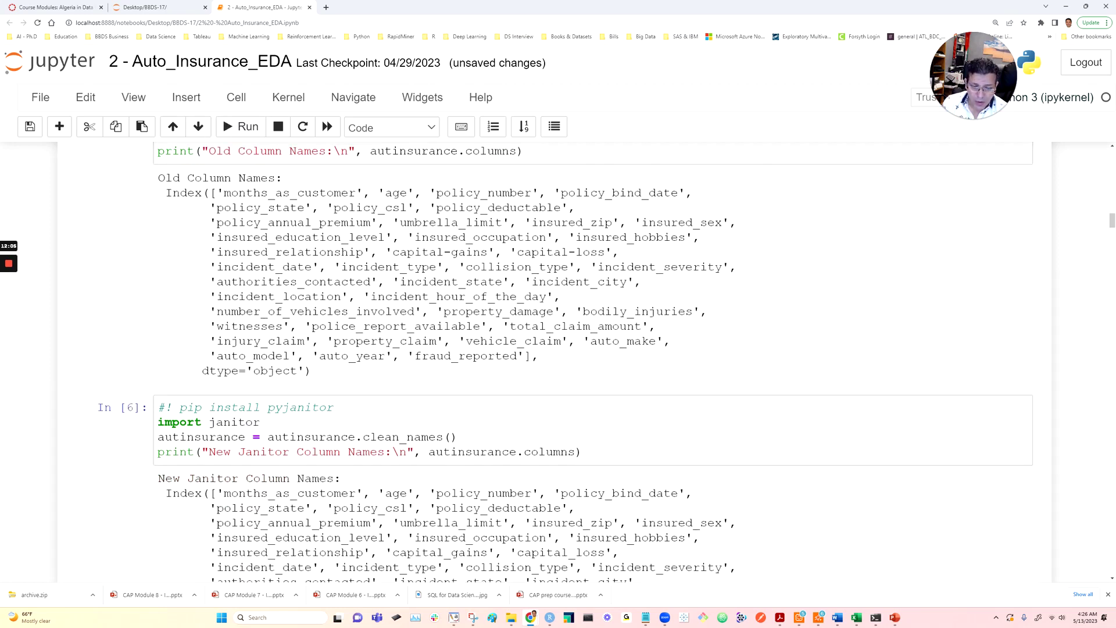
drag(356, 437, 457, 437)
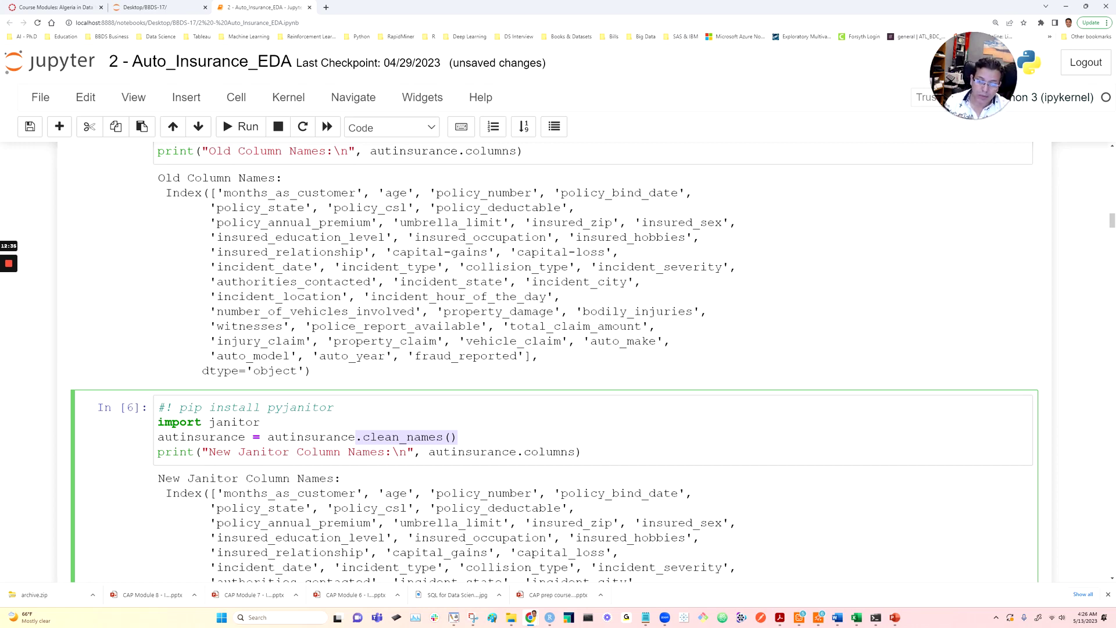
Highlight the info() call in the cell that outputs general information about the autinsurance dataframe.
scroll(284, 367, down, 15)
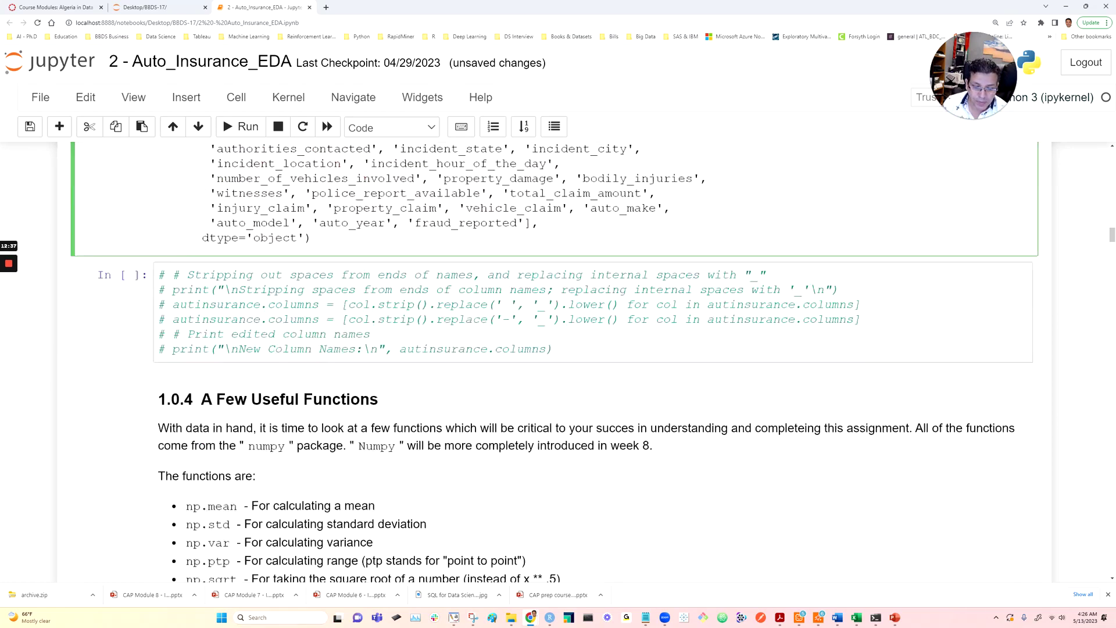
scroll(284, 366, down, 3)
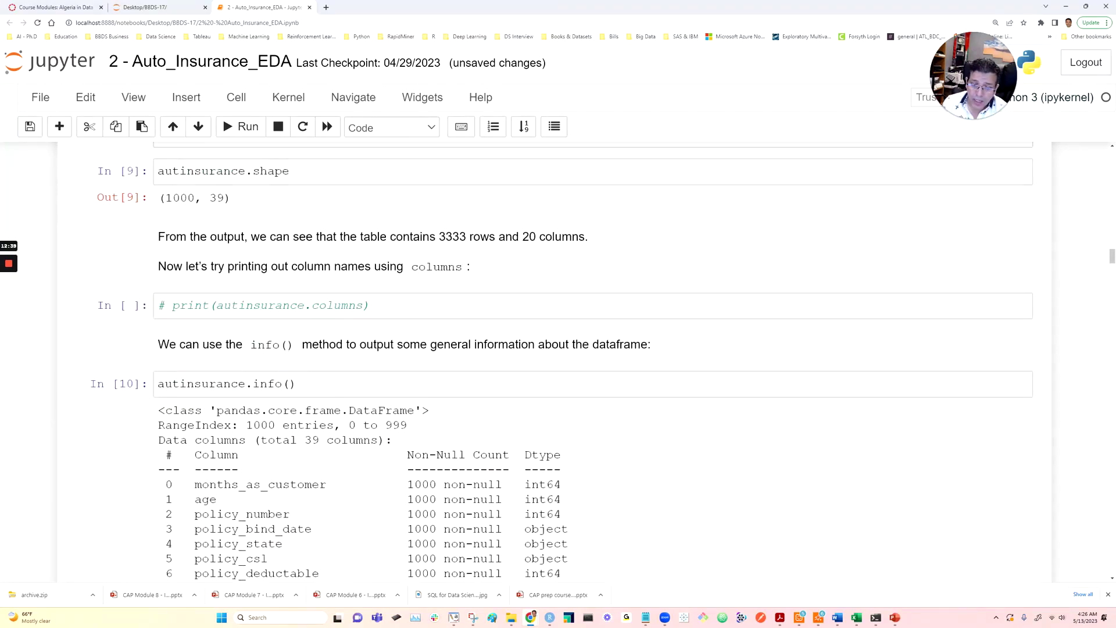
click(289, 383)
drag(296, 384, 254, 384)
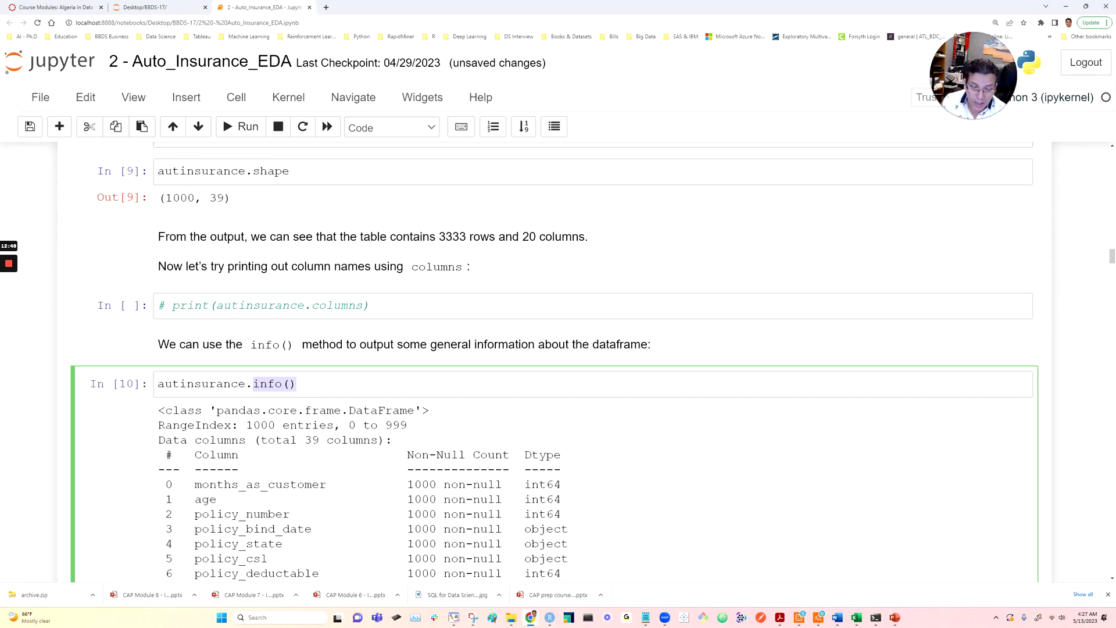
Highlight the months_as_customer name, its non-null count and its data type in the info() output.
scroll(554, 361, down, 5)
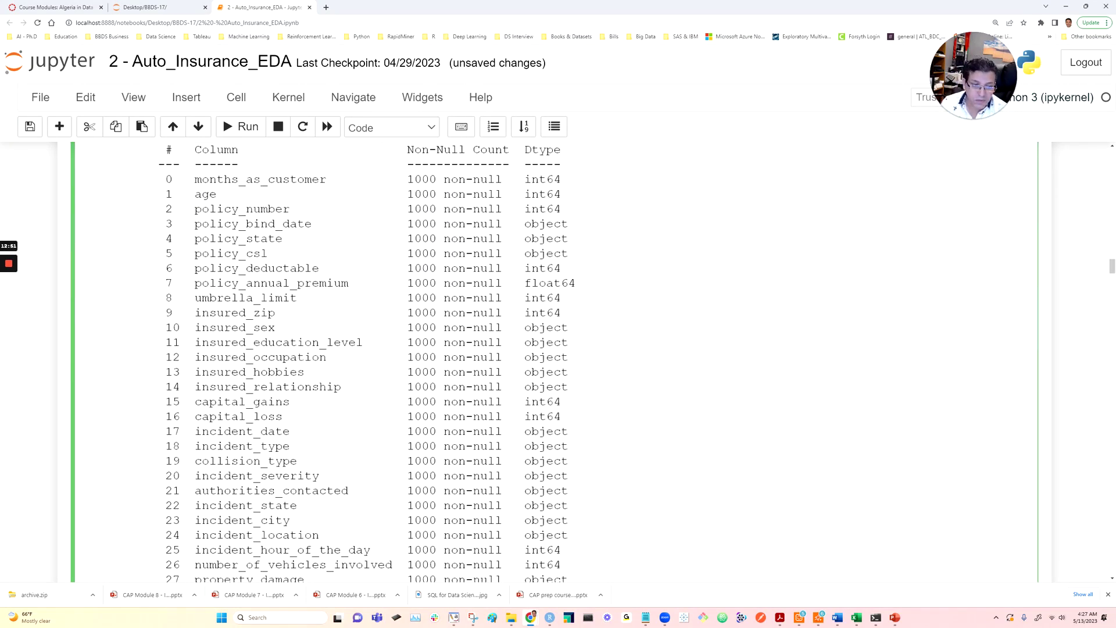
scroll(552, 362, up, 2)
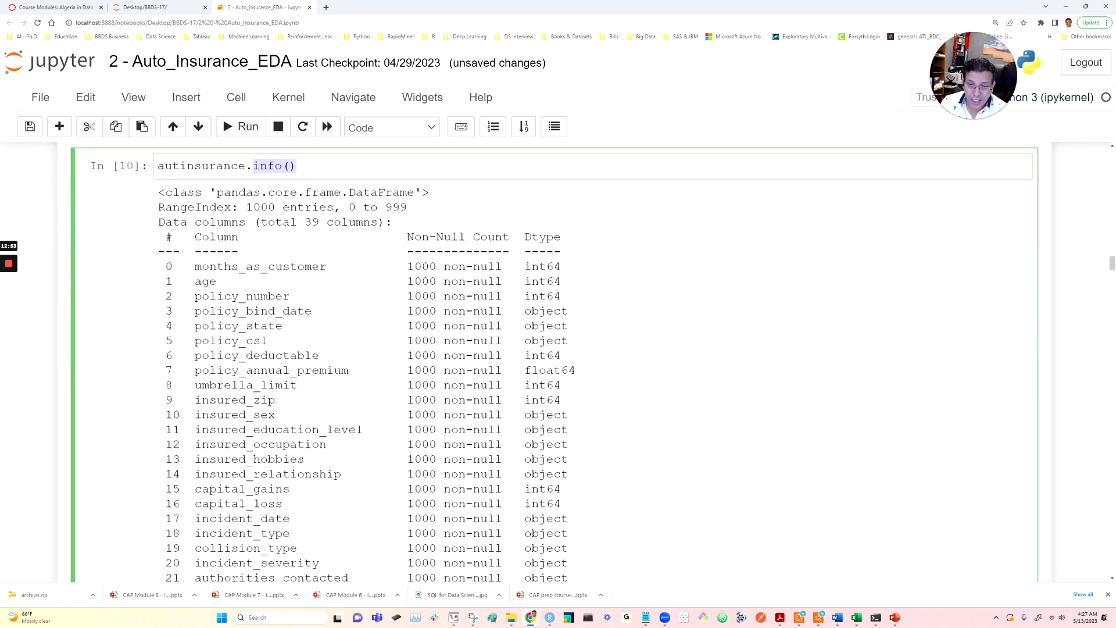
drag(195, 266, 327, 266)
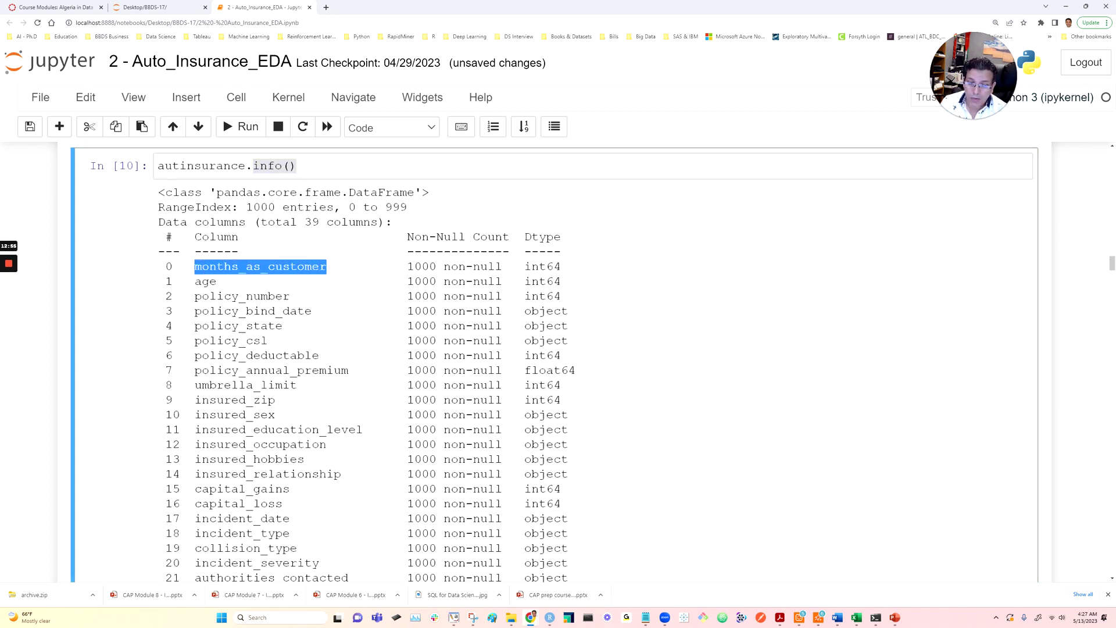
click(395, 277)
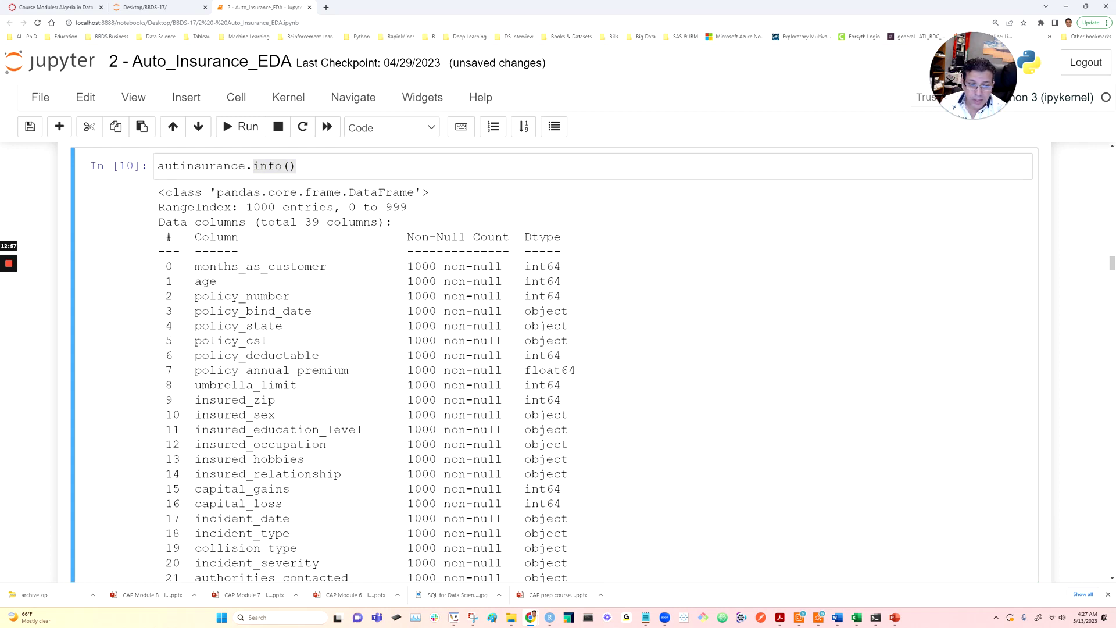
drag(407, 267, 437, 266)
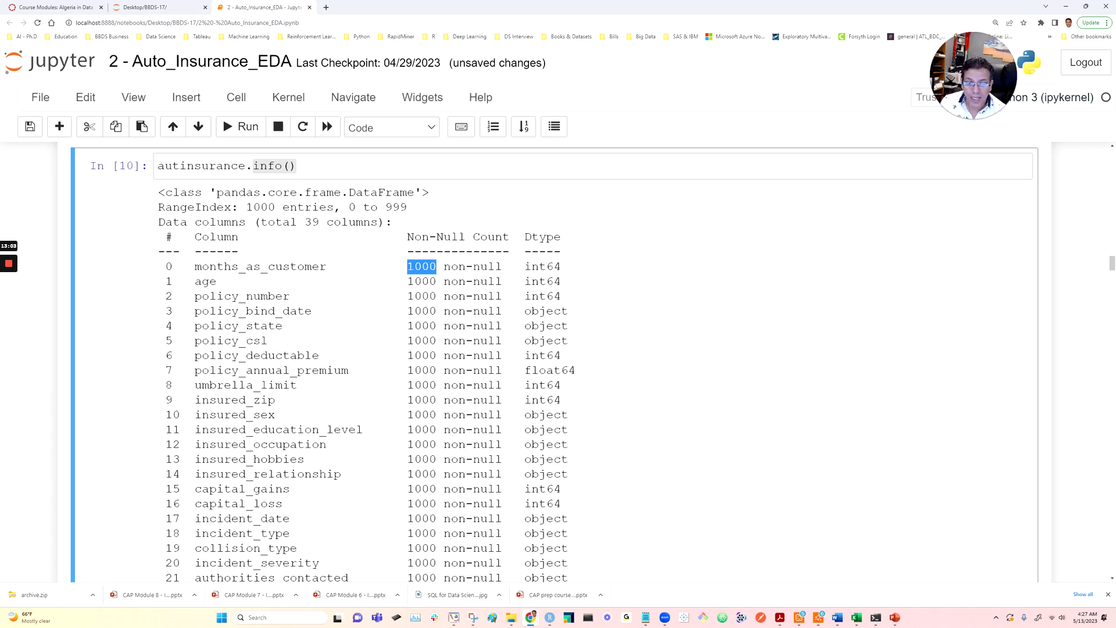
drag(525, 266, 561, 266)
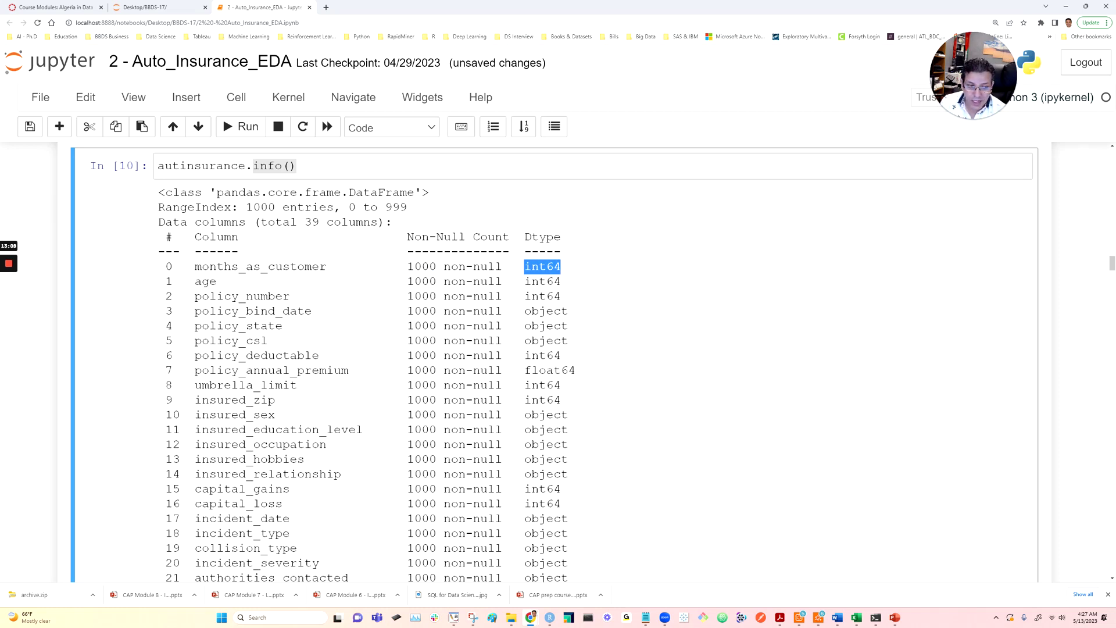
drag(560, 267, 556, 296)
Highlight the object-type rows policy_bind_date, policy_state and policy_csl in the info() output.
drag(568, 340, 158, 311)
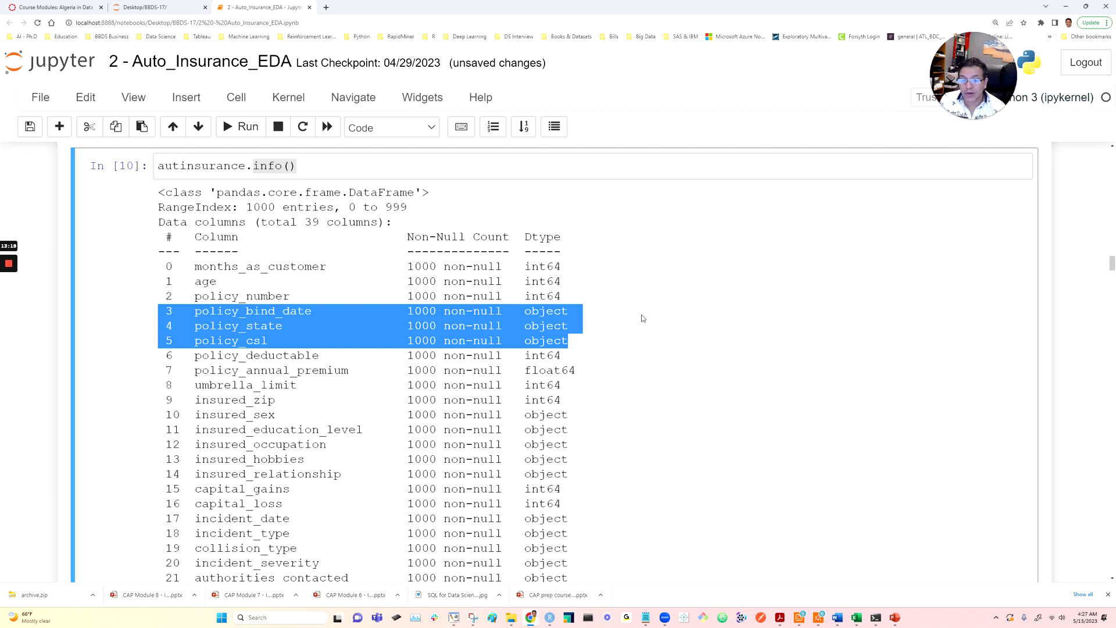
click(490, 154)
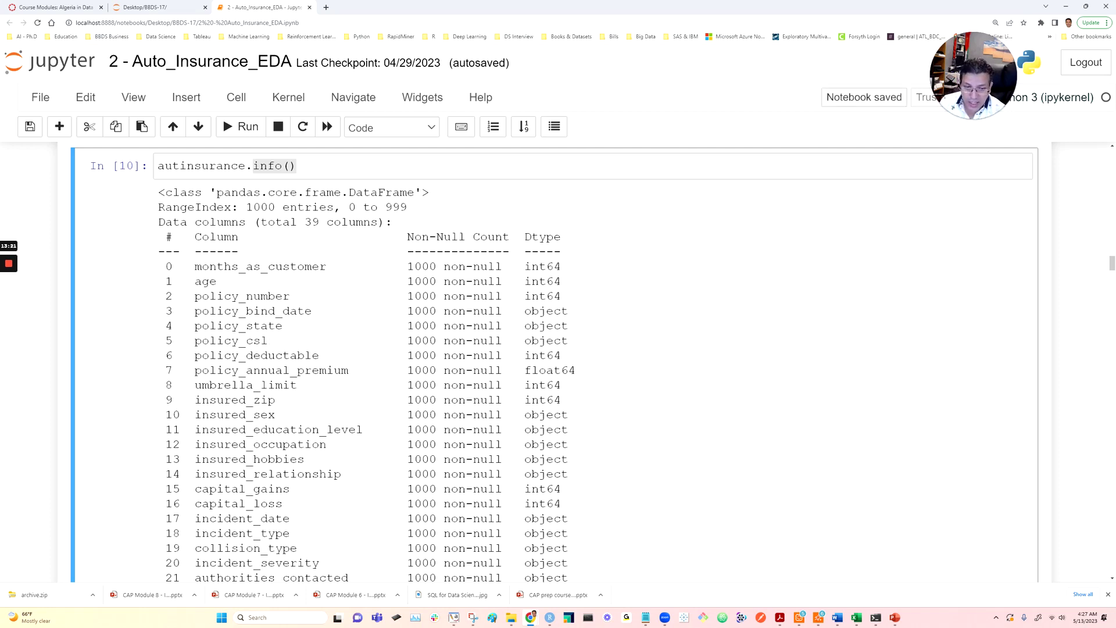
drag(312, 311, 194, 311)
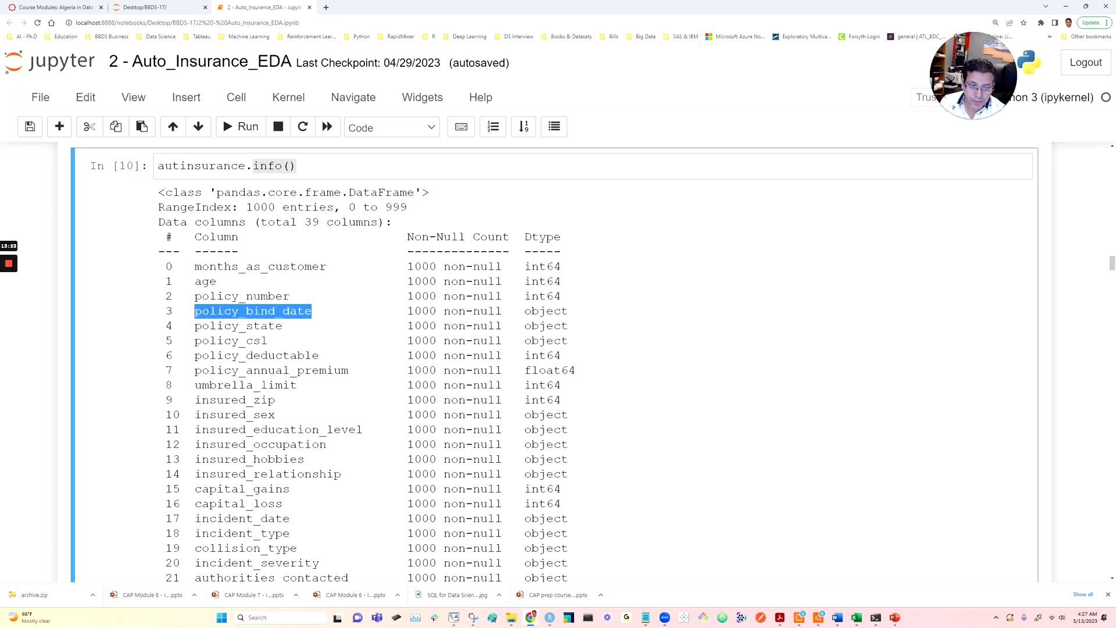
drag(569, 341, 156, 317)
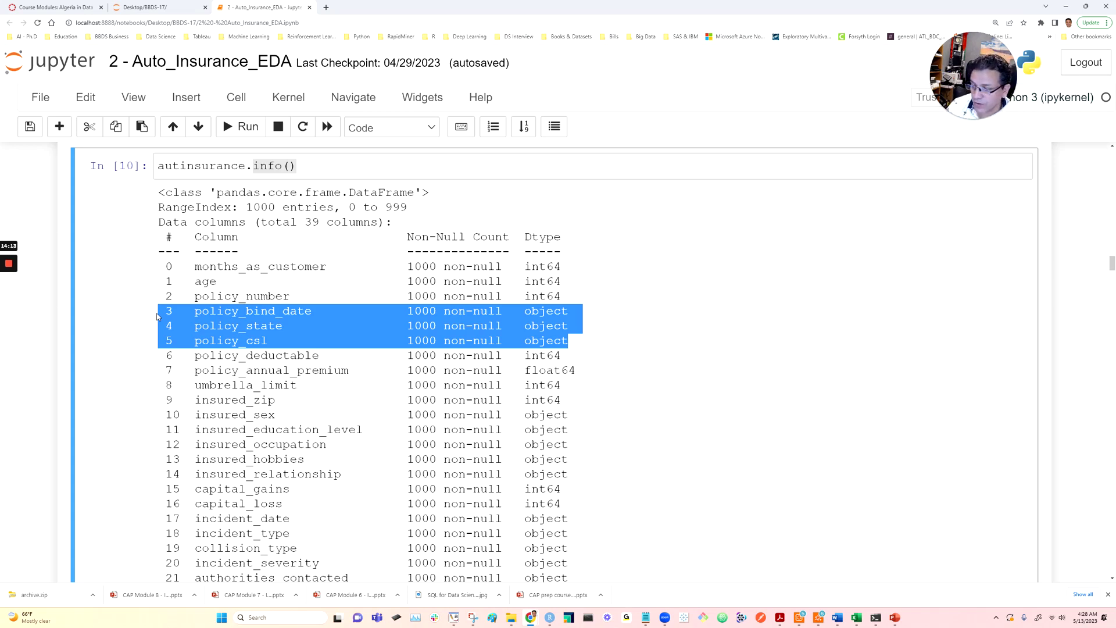
Review the rest of the info() column list and highlight the object data types of auto_make and auto_model.
scroll(157, 317, down, 6)
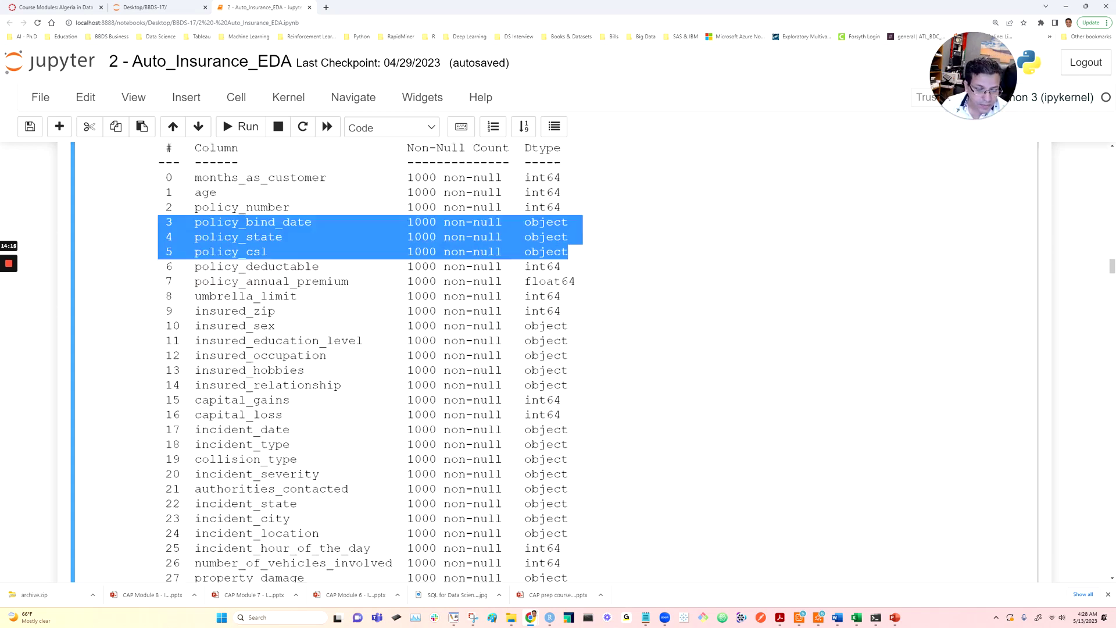
scroll(554, 361, down, 1)
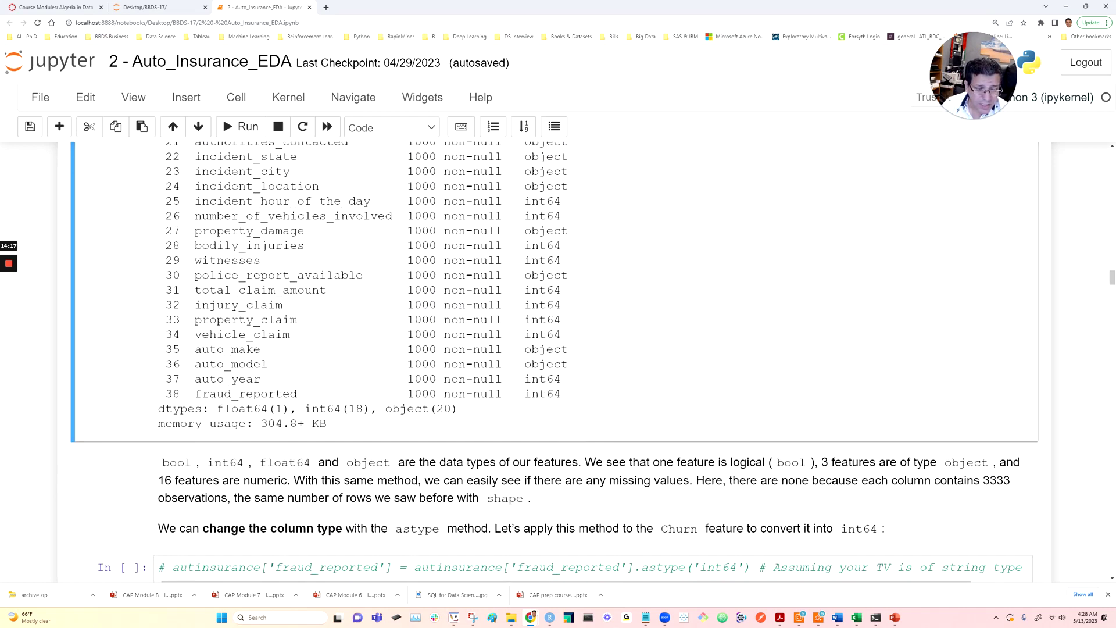
drag(568, 364, 503, 349)
scroll(555, 362, up, 1)
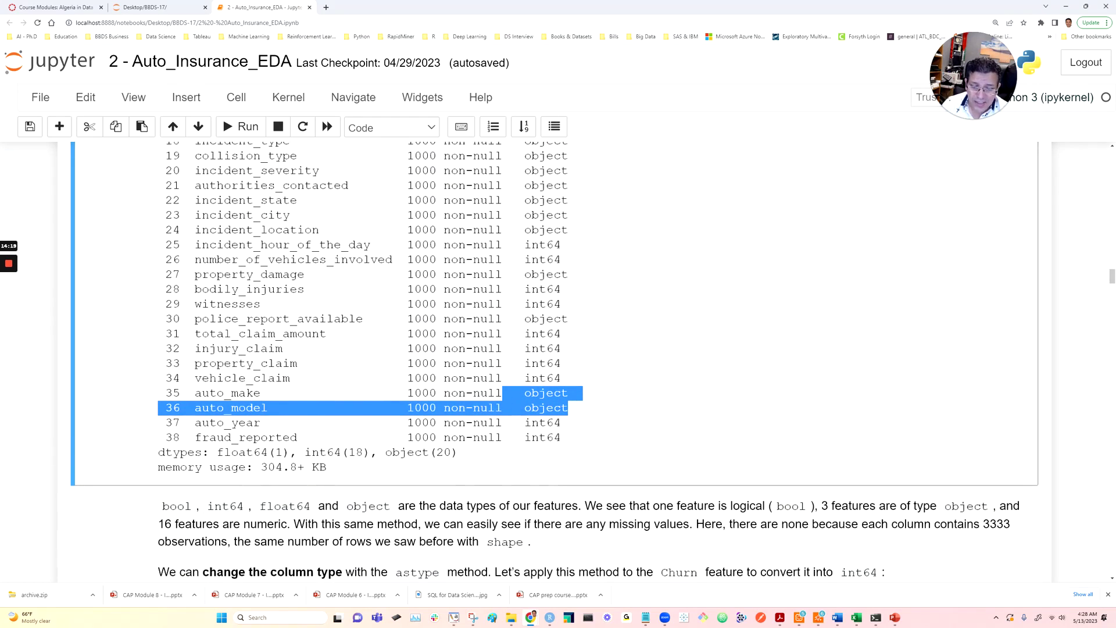
scroll(371, 314, up, 6)
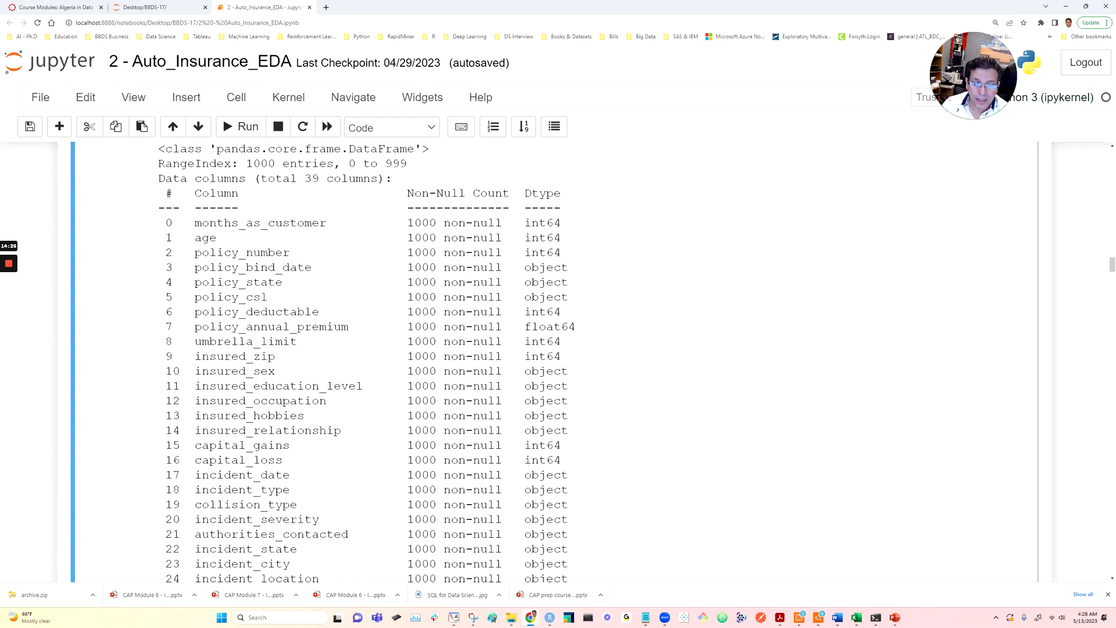
scroll(554, 362, down, 7)
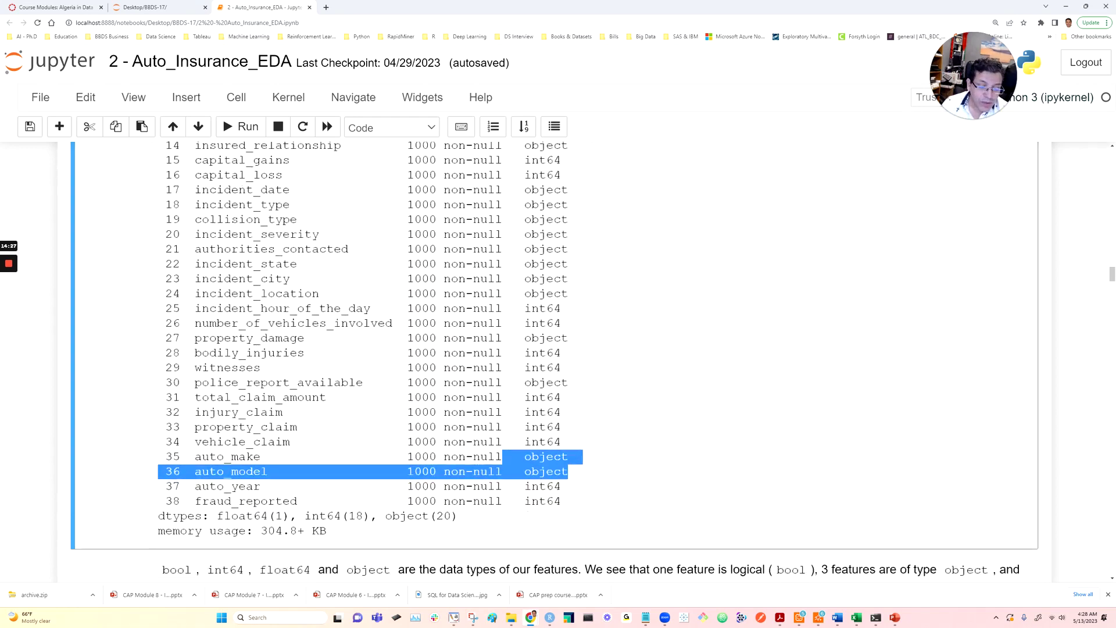
scroll(554, 314, down, 2)
Switch to the insurance_claims workbook in Excel.
mouse_move(854, 611)
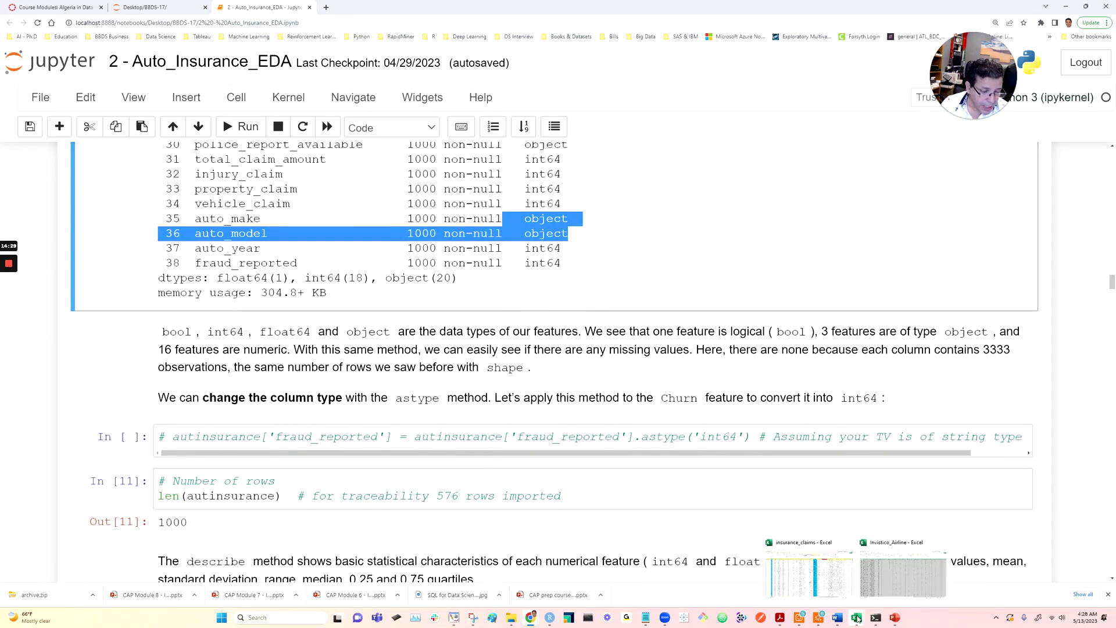
click(809, 576)
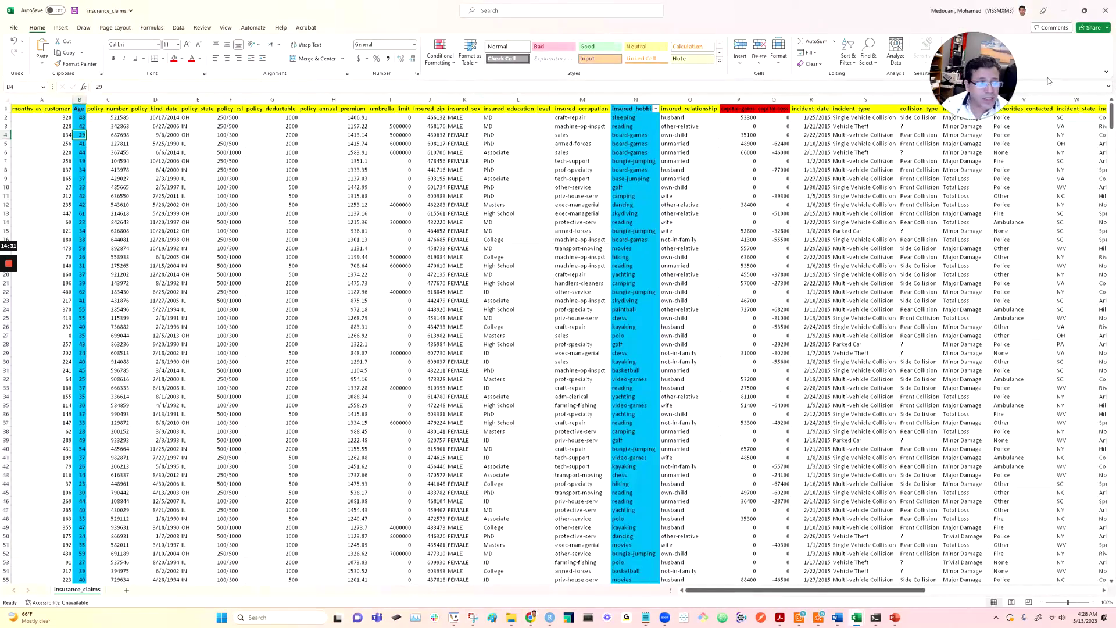
drag(984, 72, 790, 49)
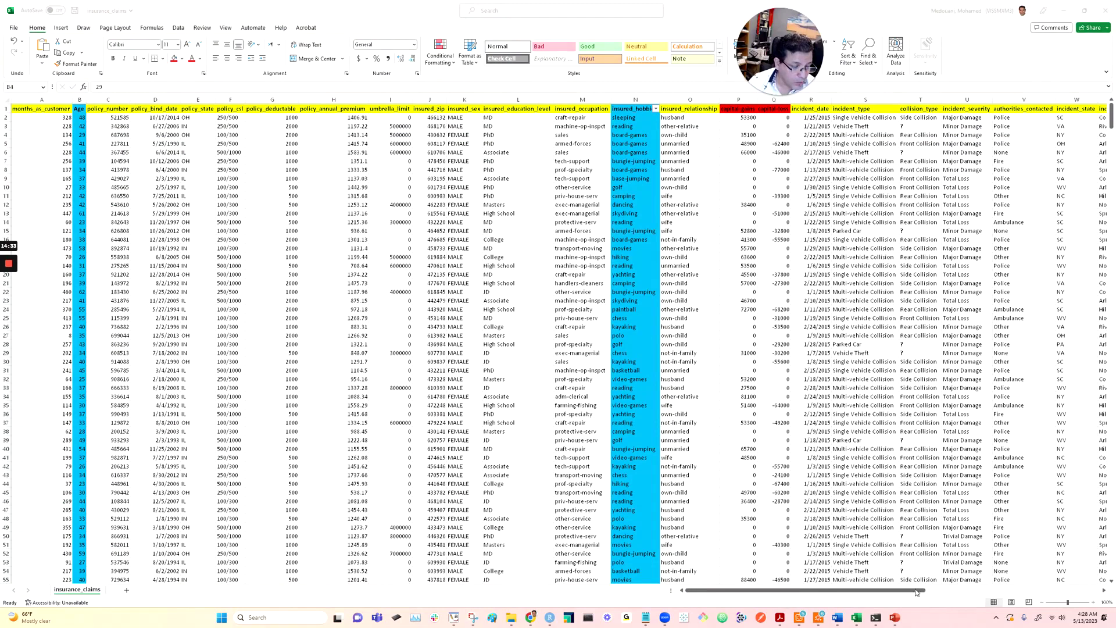
Format the fraud_reported column with a light blue fill, centered alignment and bold text.
drag(923, 590, 1114, 592)
click(1083, 99)
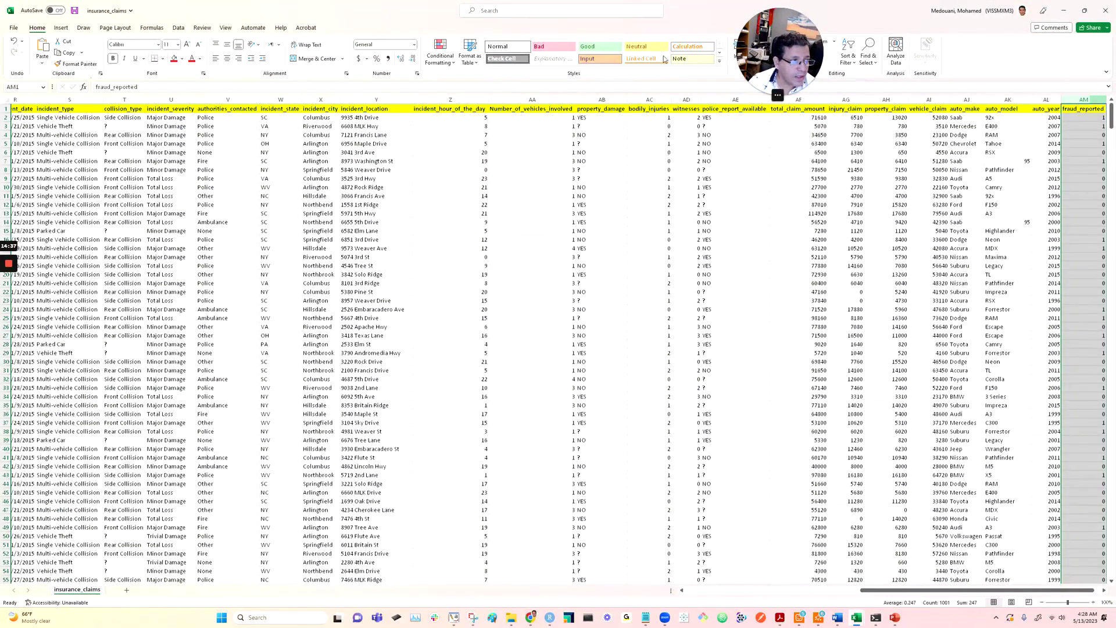
click(183, 61)
click(217, 141)
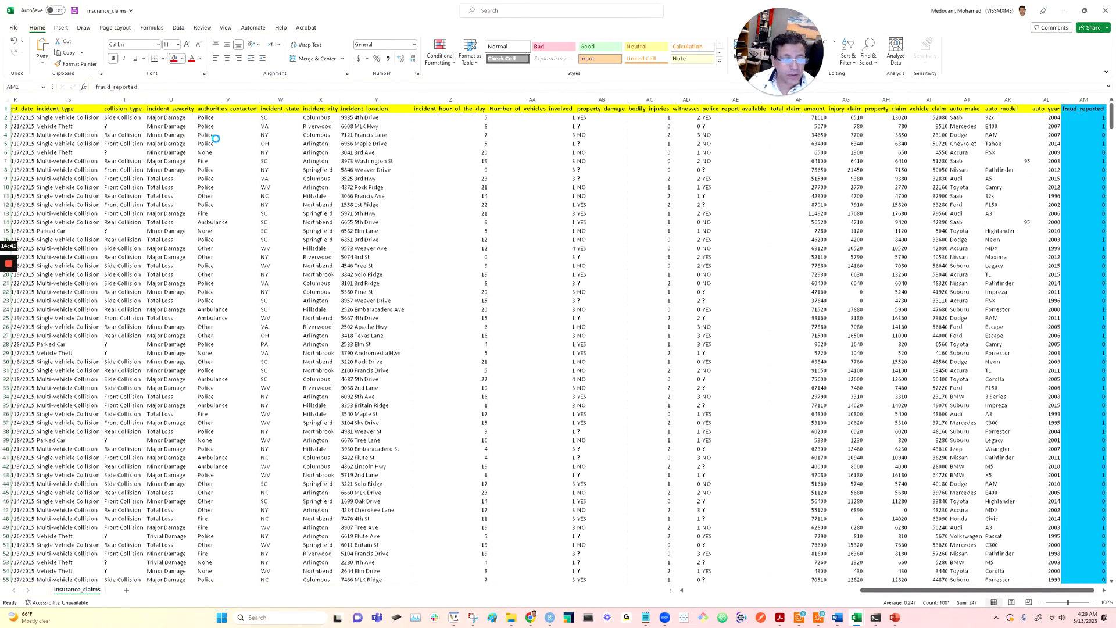
click(227, 58)
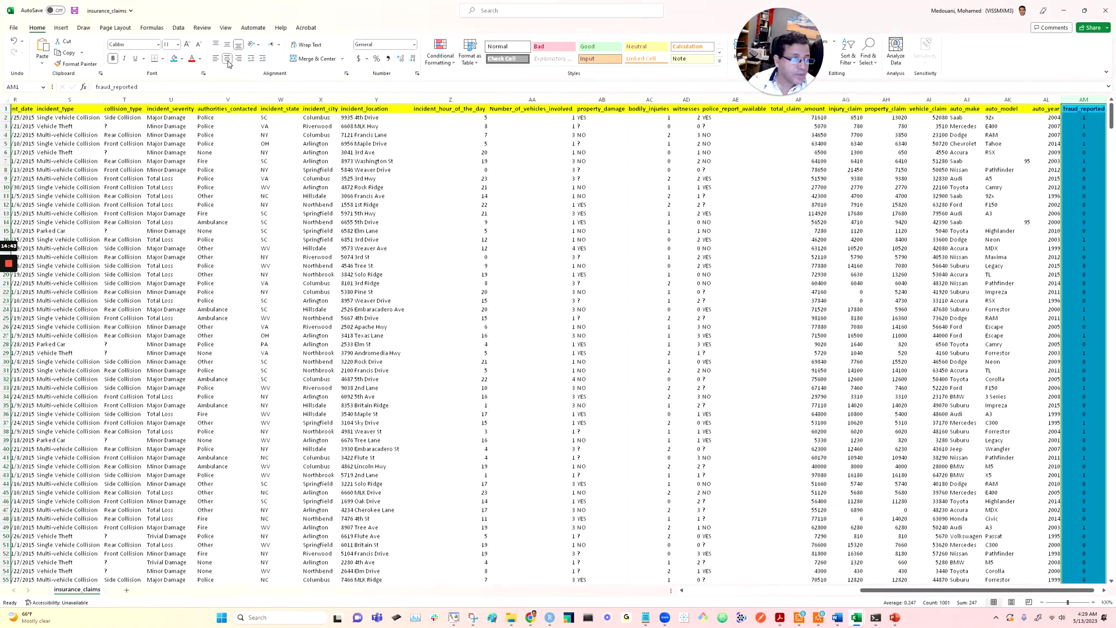
click(114, 58)
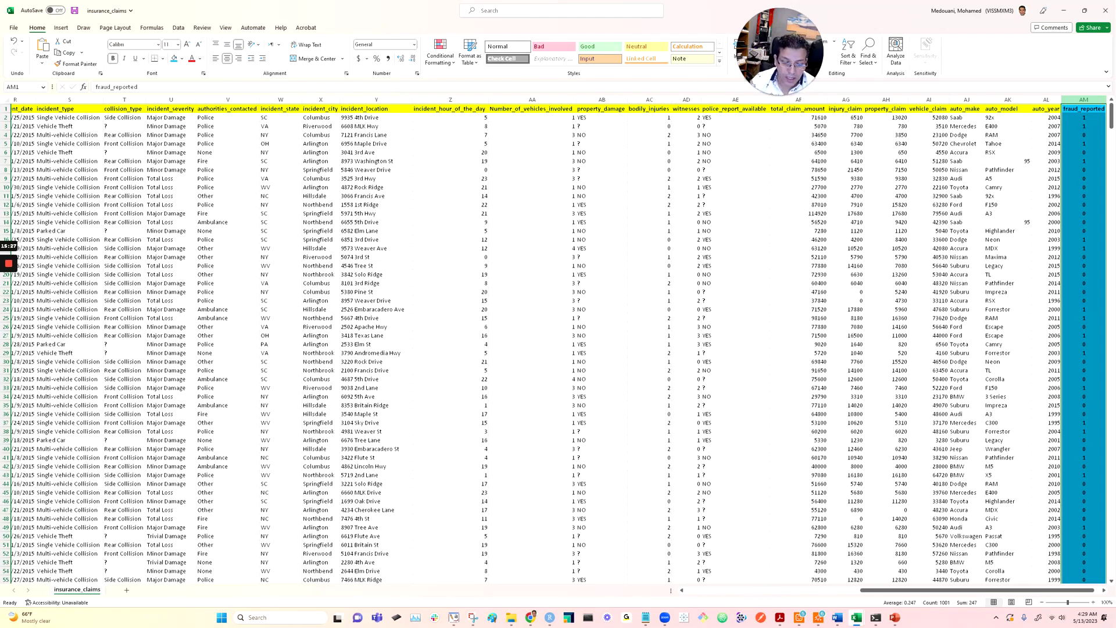
Select the first claim record in row 2, follow it across the sheet, and select the fraud_reported column.
drag(865, 591, 894, 590)
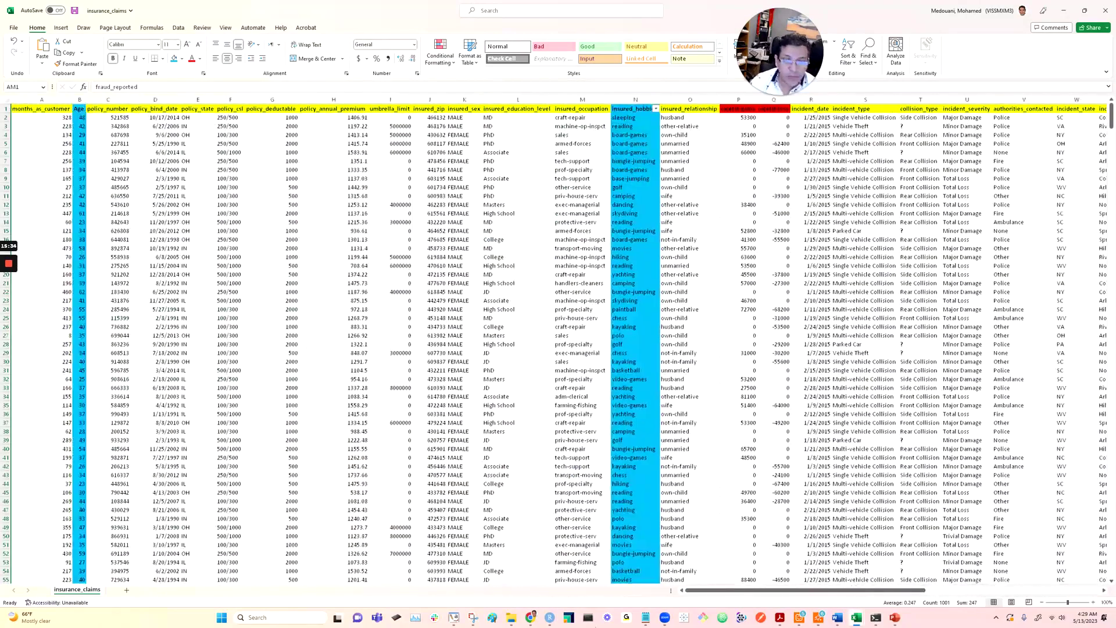
click(6, 117)
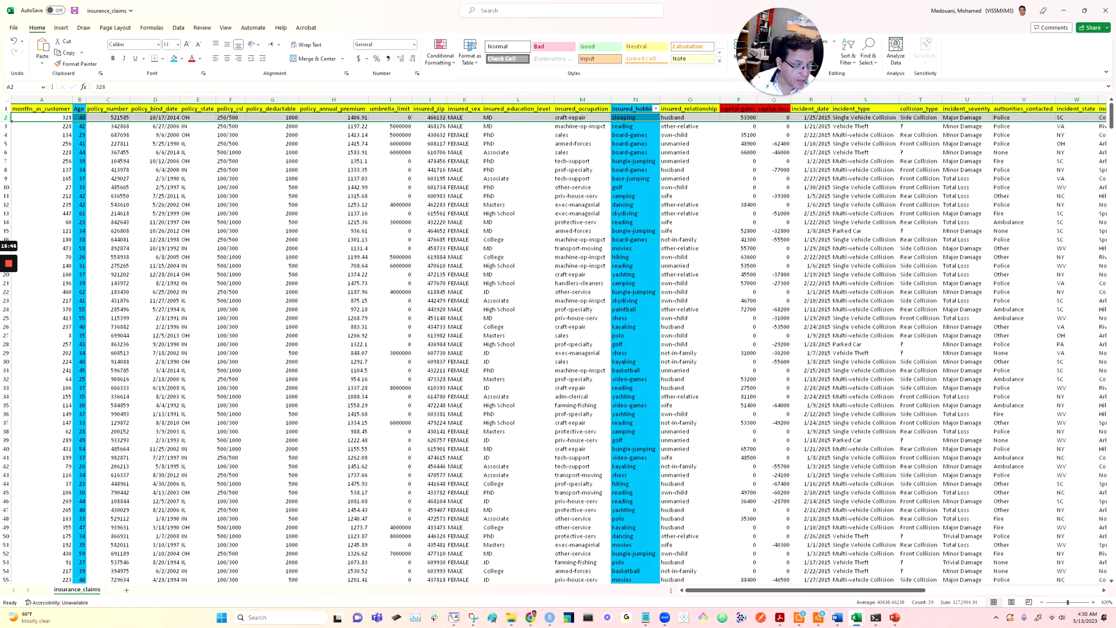
drag(805, 590, 980, 590)
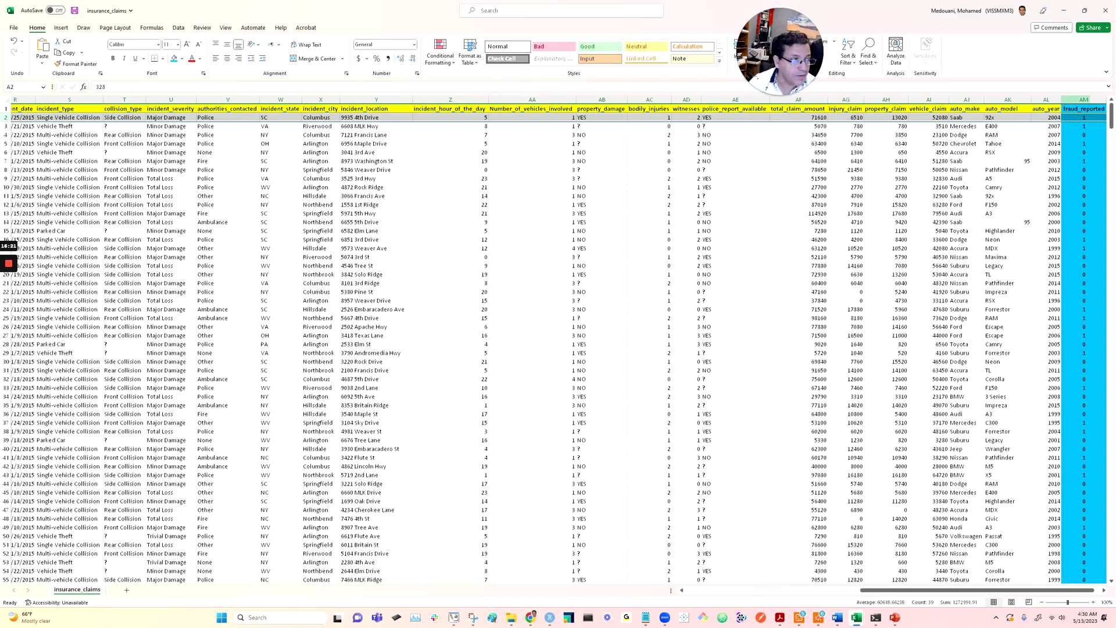
click(1084, 100)
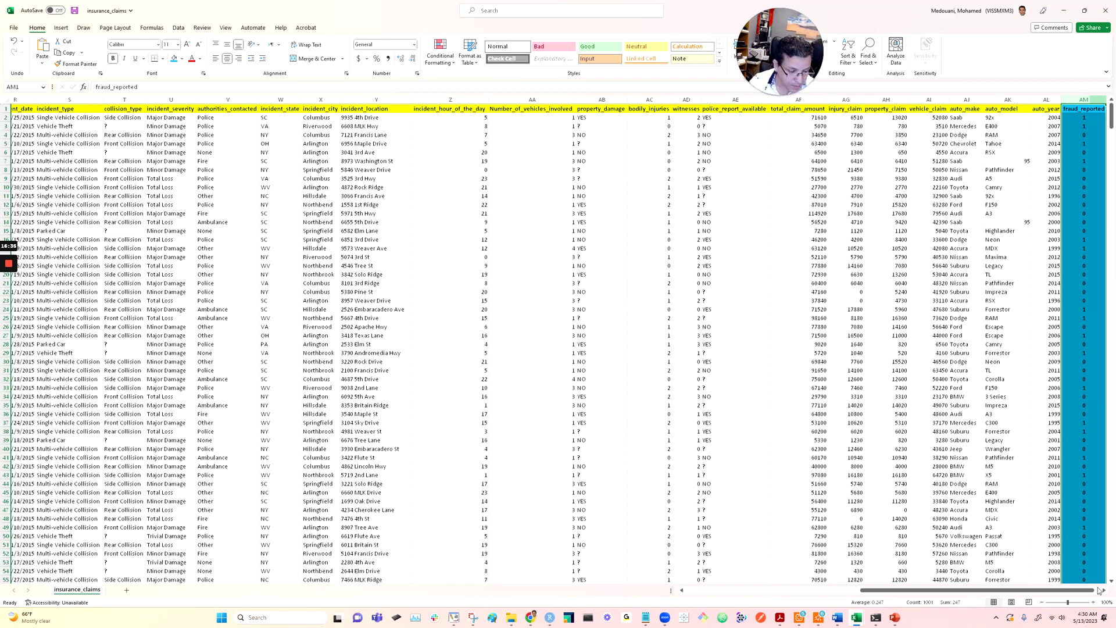
Trace row 2 from months_as_customer to fraud_reported again and select the second record's fraud value in AM3.
drag(878, 590, 701, 590)
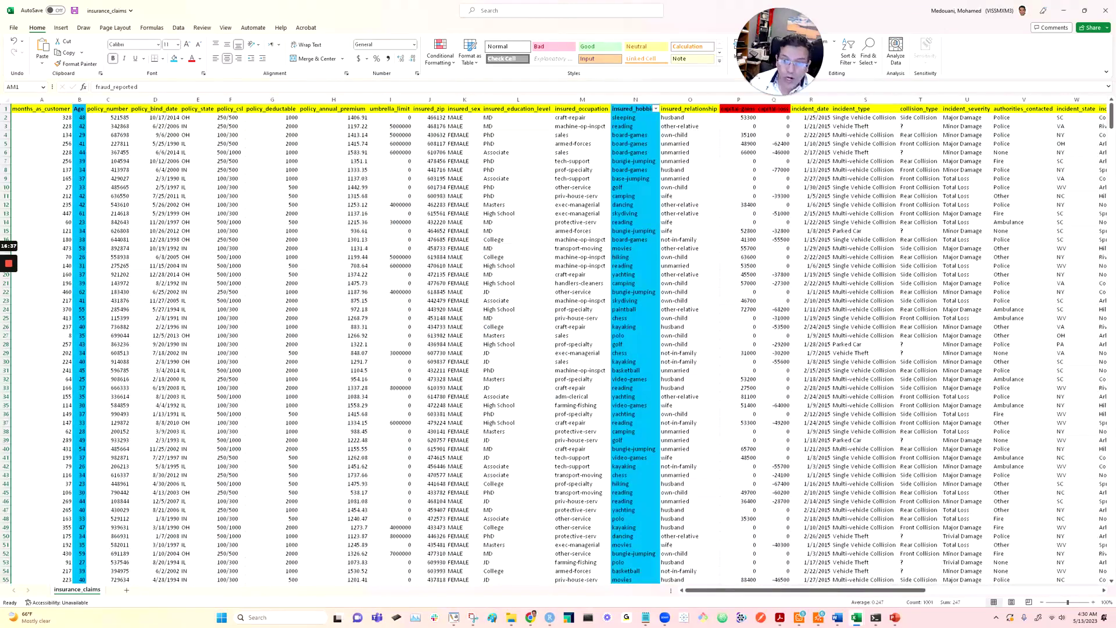
click(5, 117)
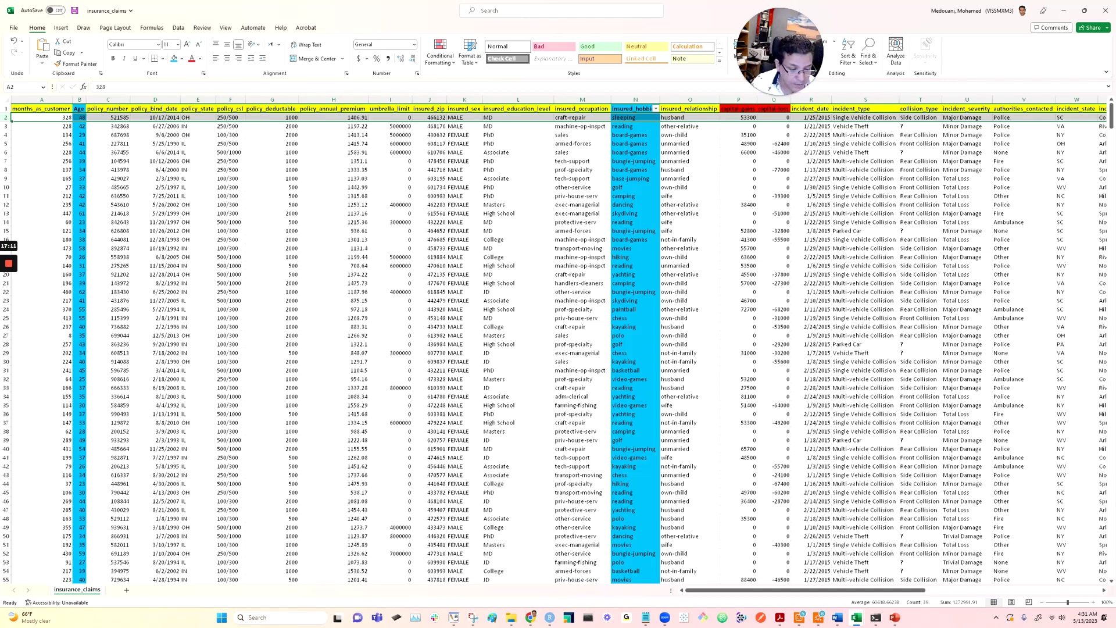
scroll(558, 343, right, 10)
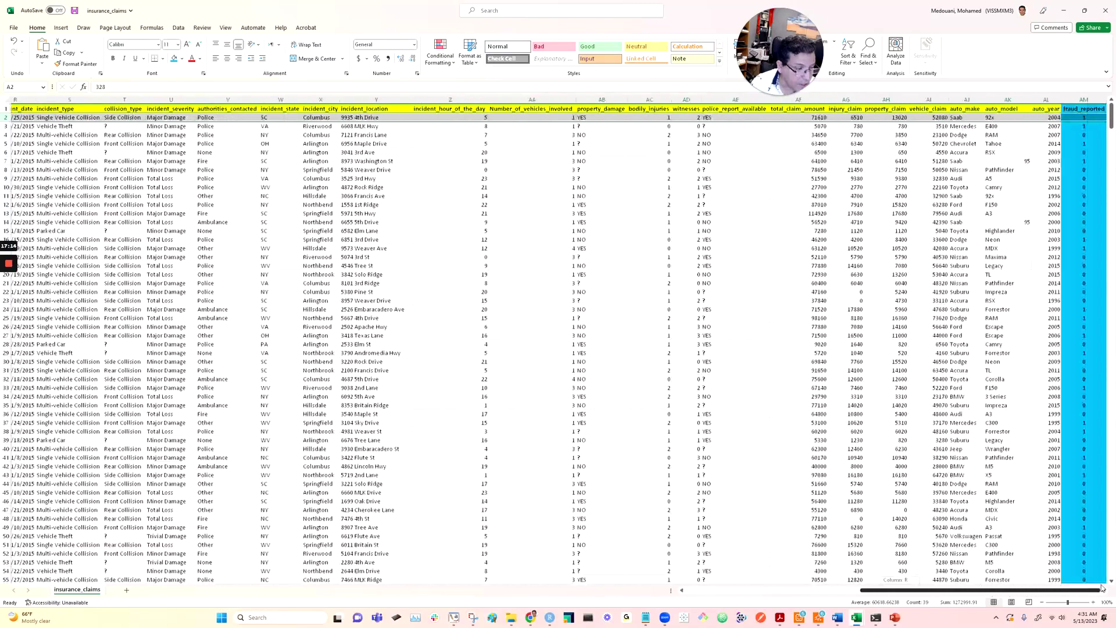
click(1085, 126)
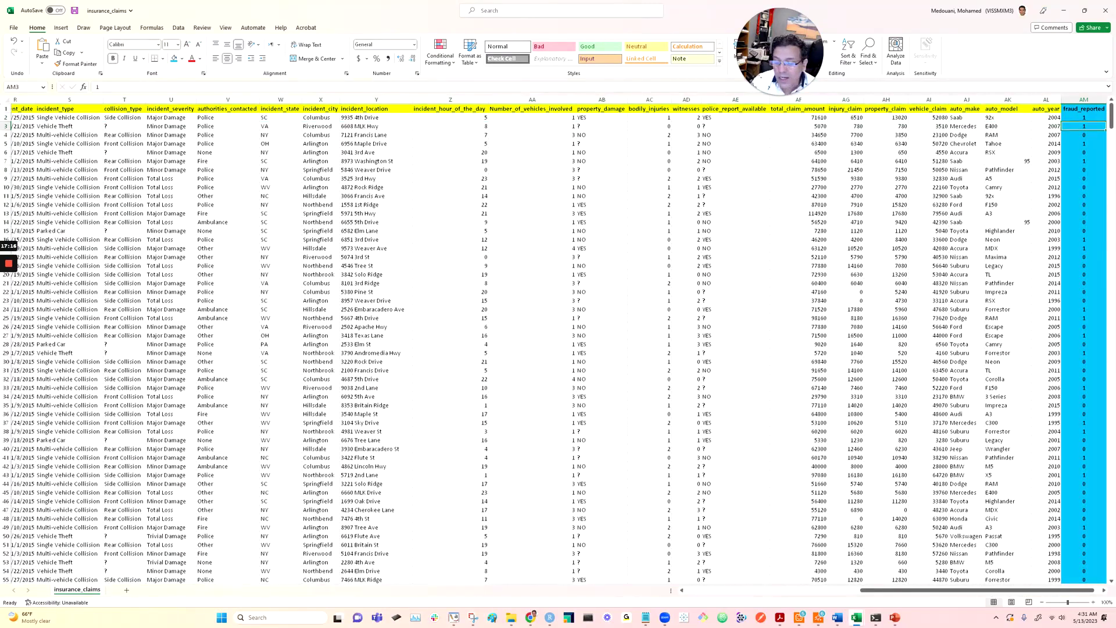
Compare the input columns with the fraud_reported target by selecting column AM and going through its first values.
drag(928, 591, 697, 592)
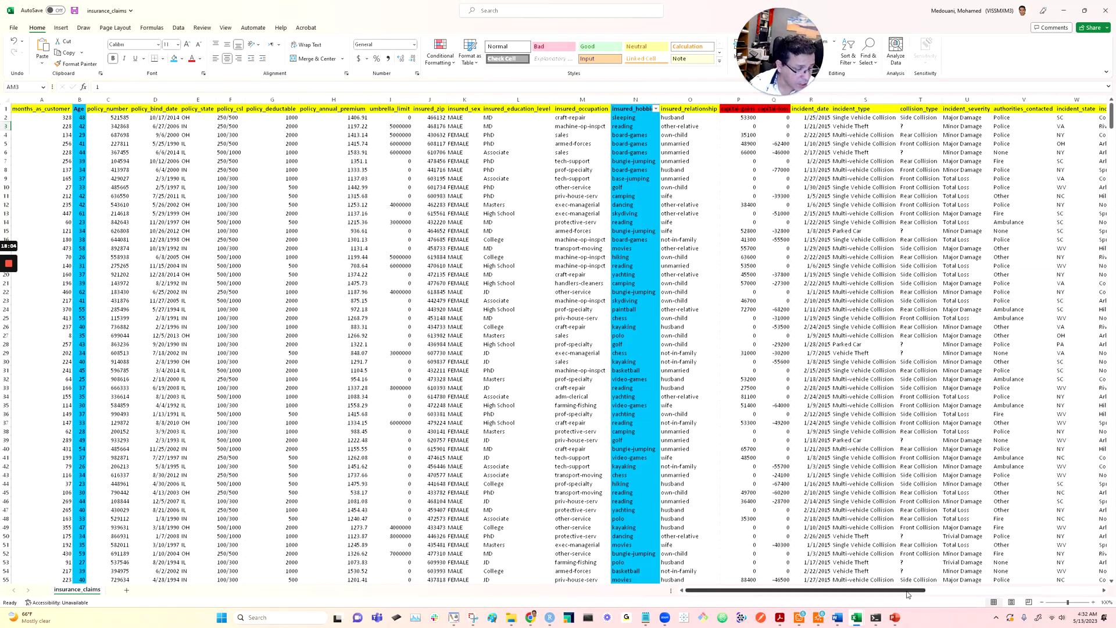
drag(916, 591, 1090, 590)
click(1084, 99)
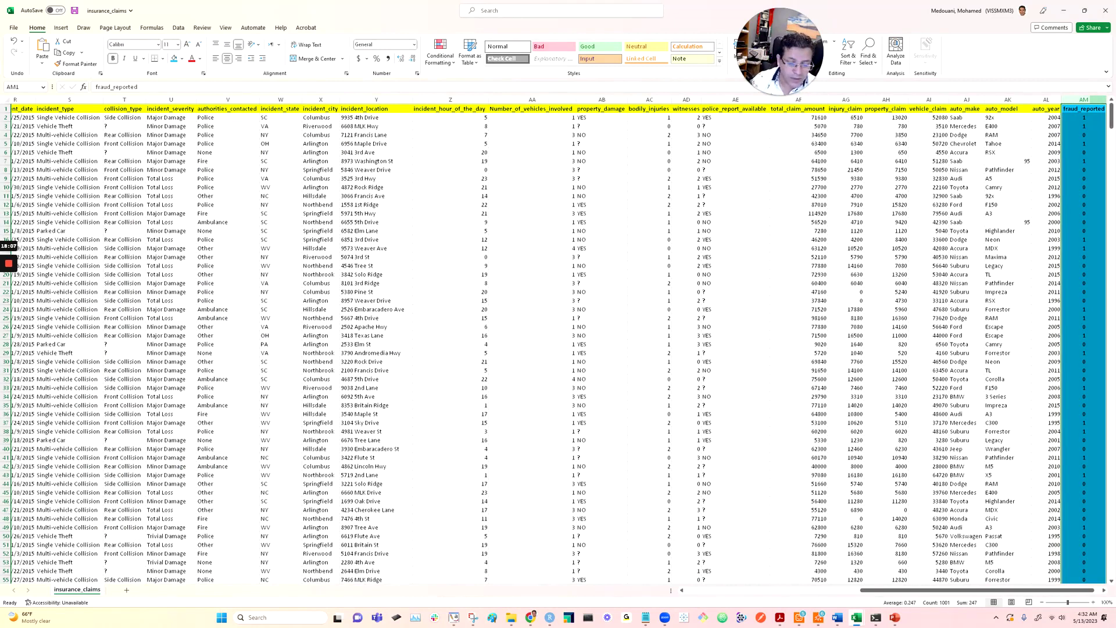
key(Return)
key(Return)
key(Return)
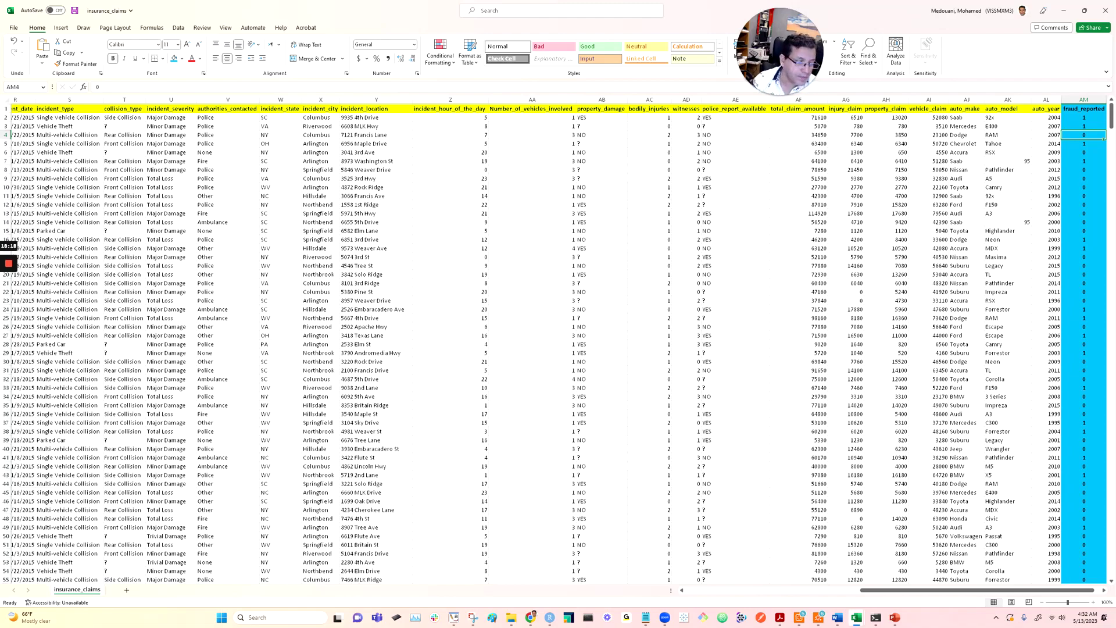
click(1083, 99)
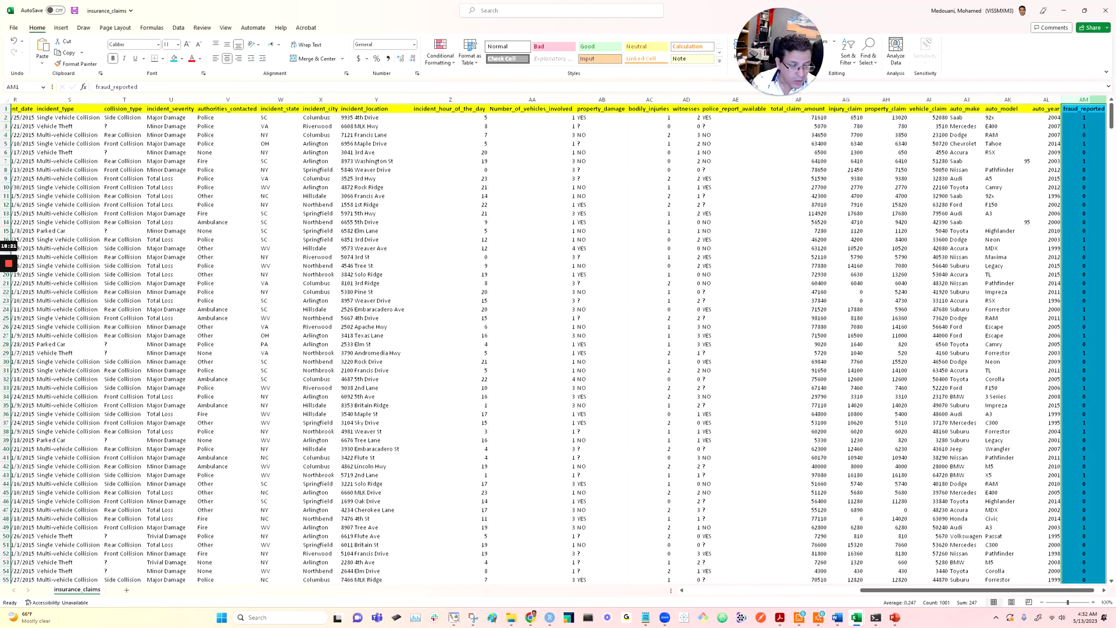
drag(976, 590, 806, 590)
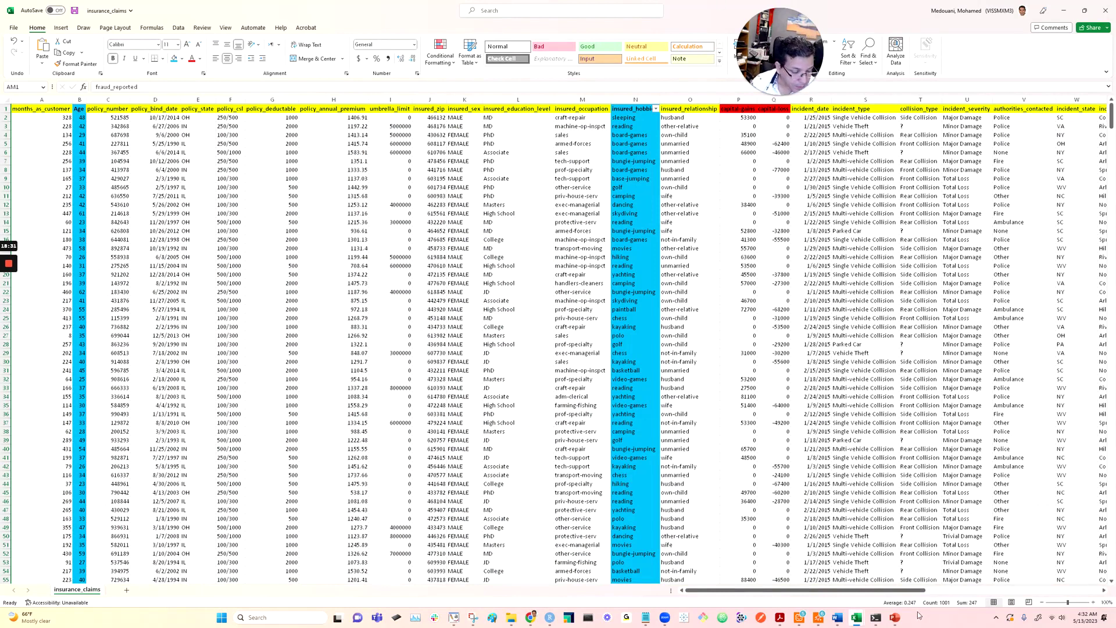
Switch to the PowerPoint presentation and open the "Framework for Formulation" slide.
click(896, 617)
scroll(105, 416, up, 6)
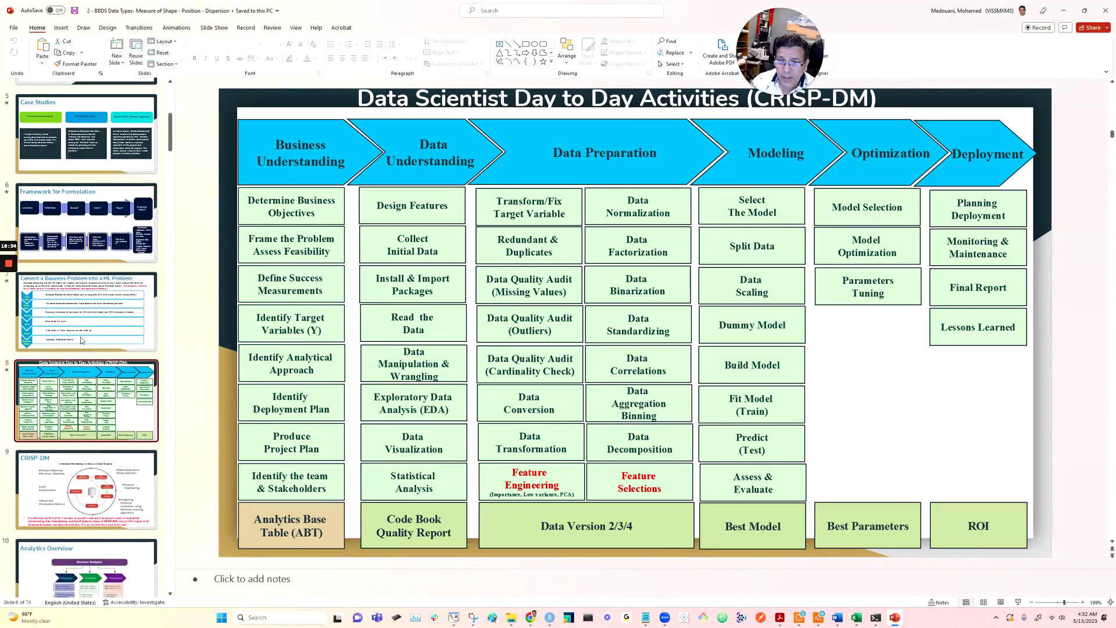
click(63, 397)
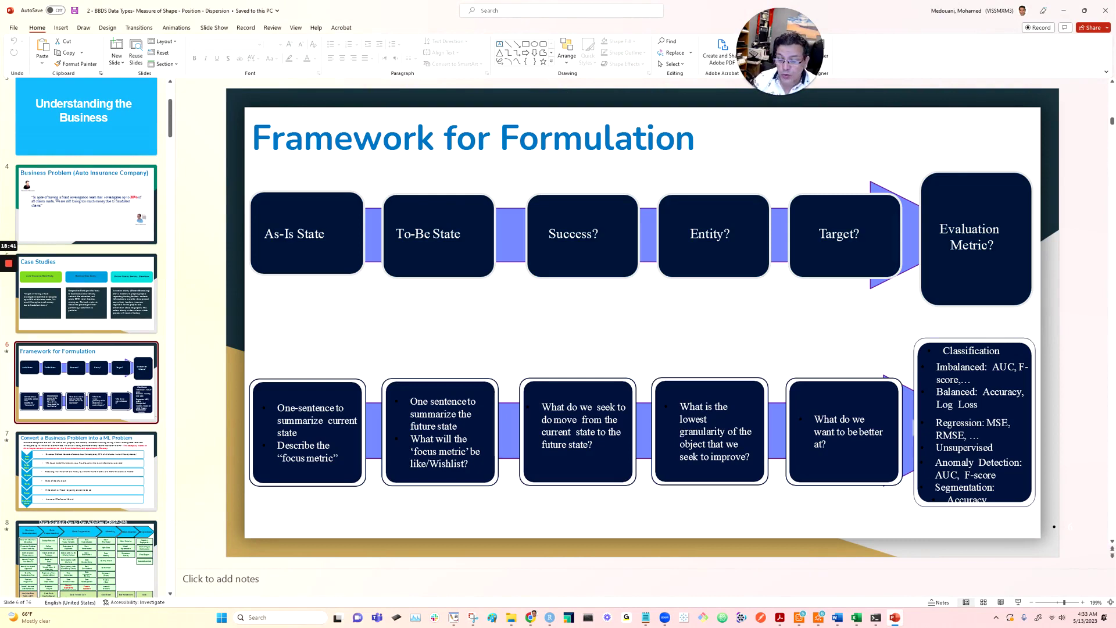
Go through the framework's first stages by selecting the As-Is State, To-Be State and Success? boxes in turn.
click(494, 431)
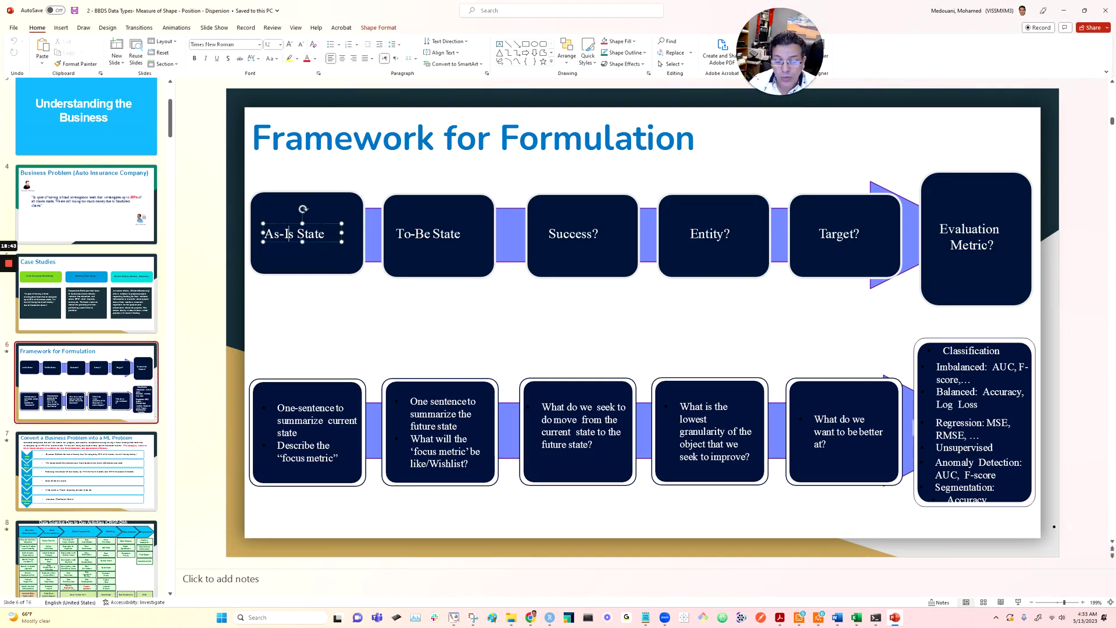
click(303, 287)
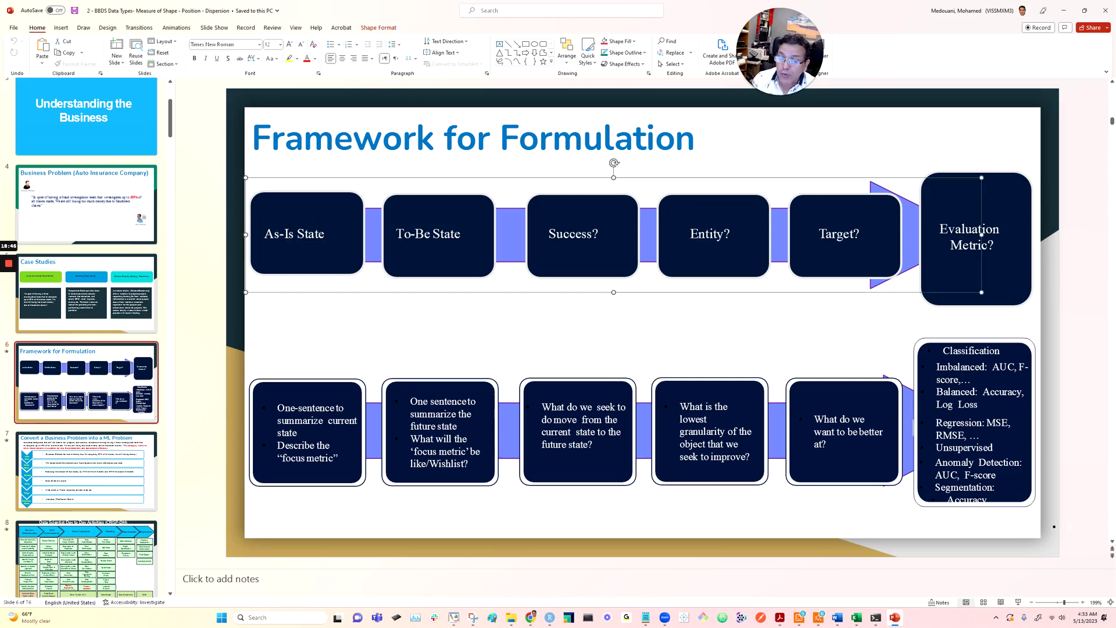
click(415, 234)
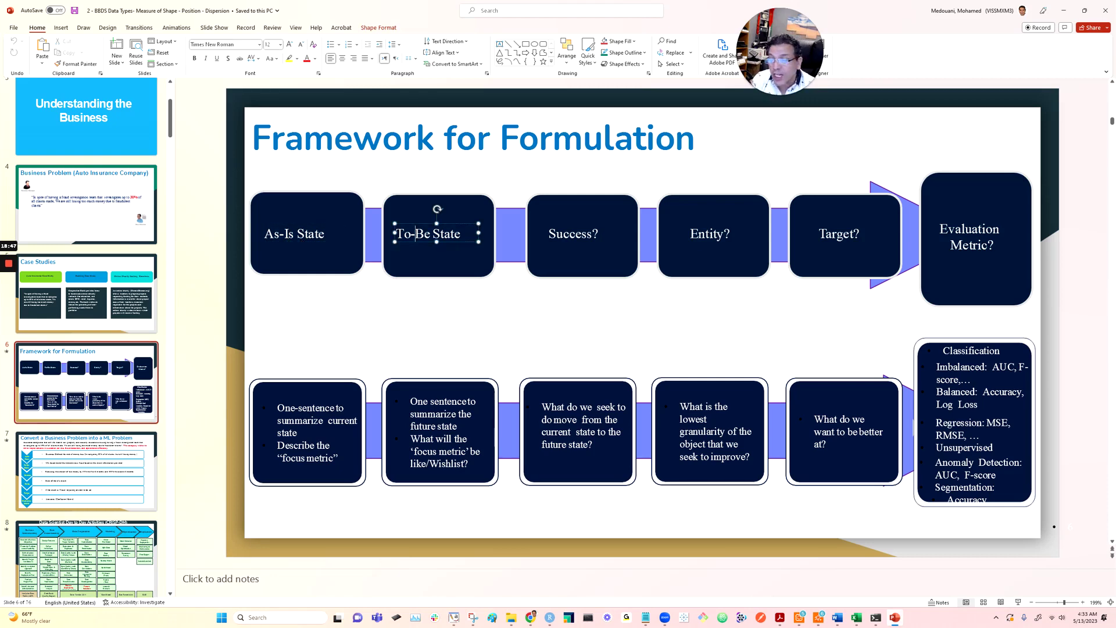
click(582, 262)
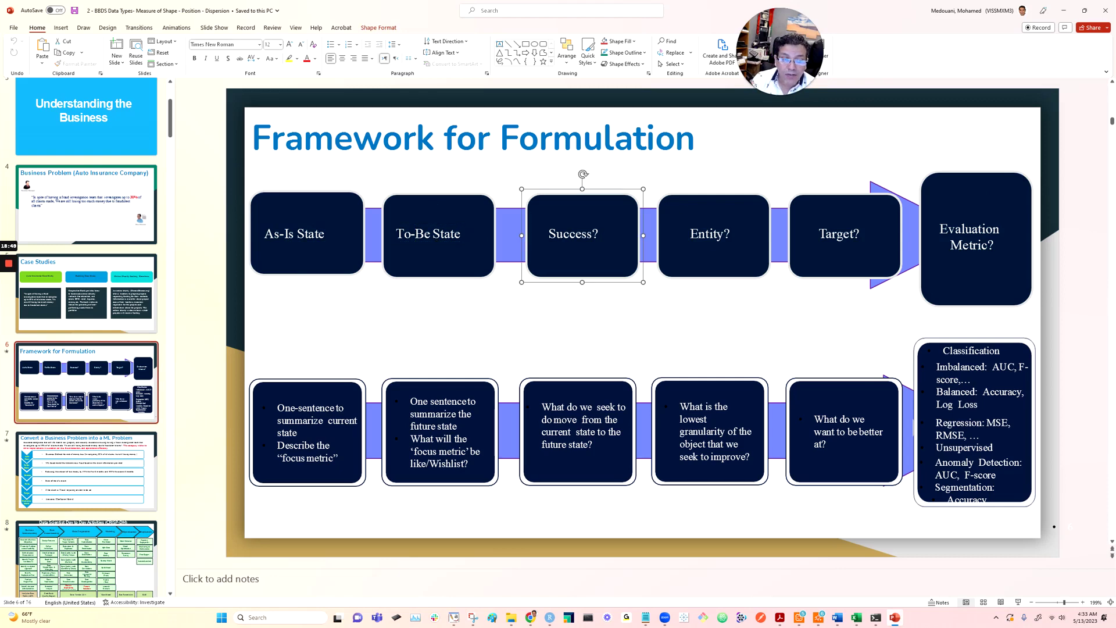